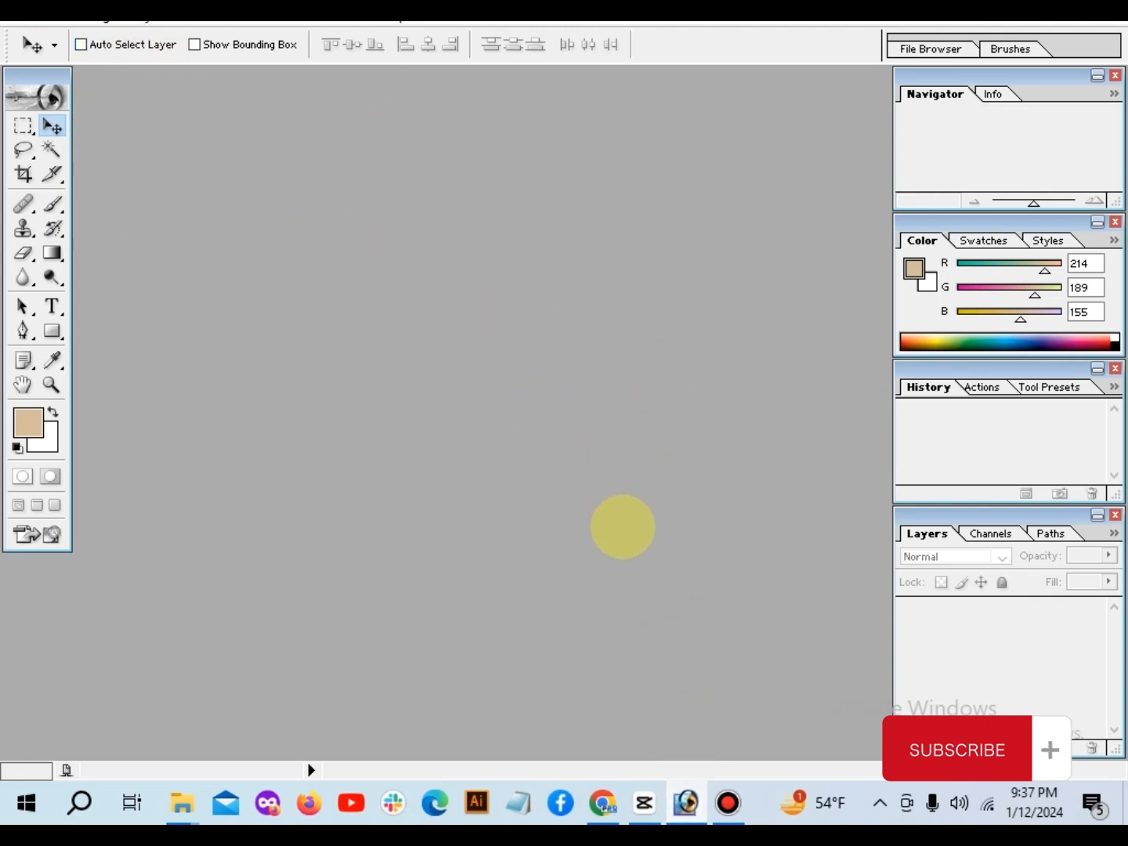
Step: Open the JPG portrait of the man in the blue shirt from the Desktop and maximize its document window
left_click(685, 802)
left_click(686, 801)
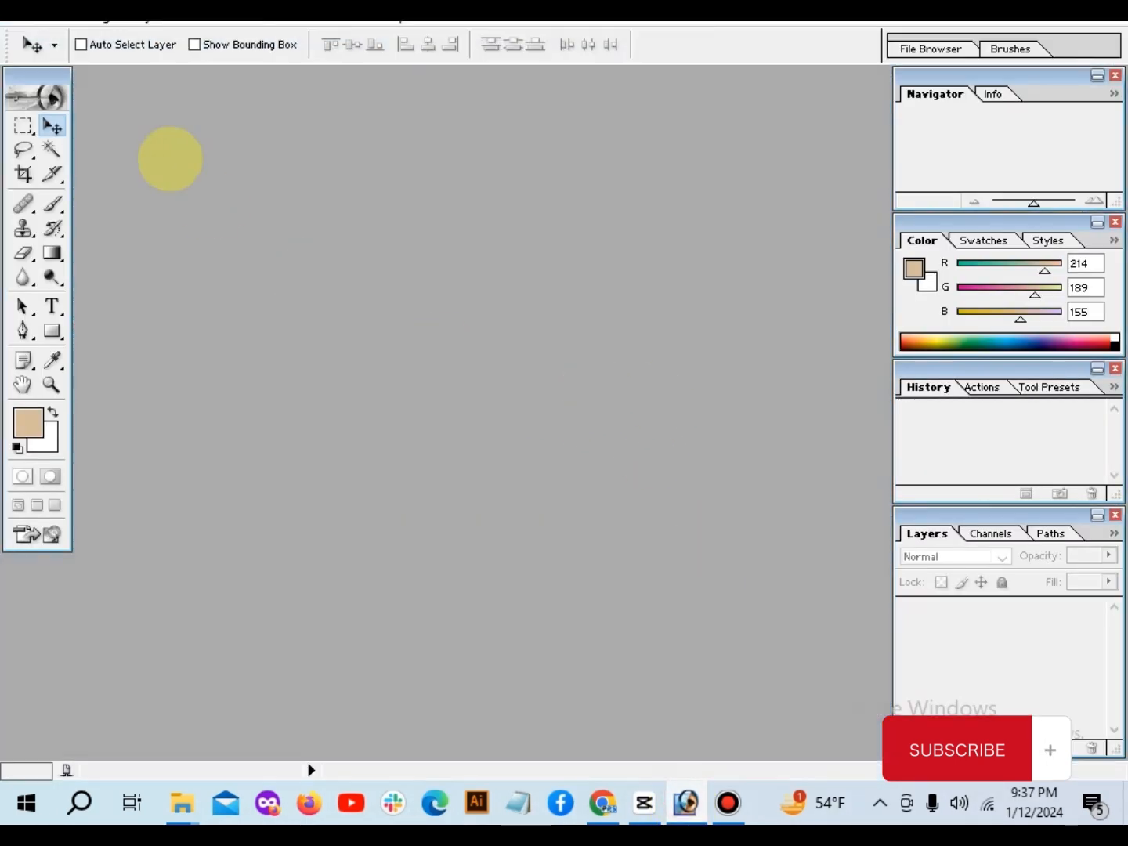
left_click(14, 28)
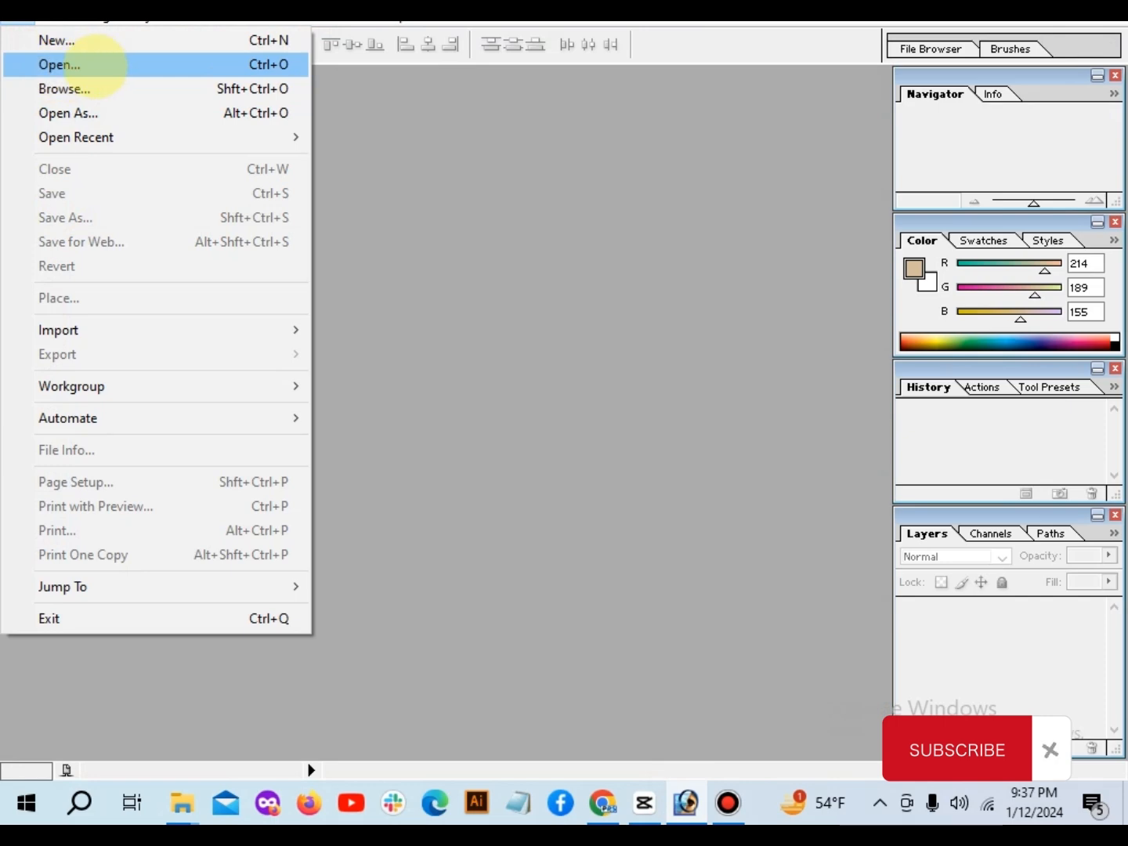
left_click(90, 64)
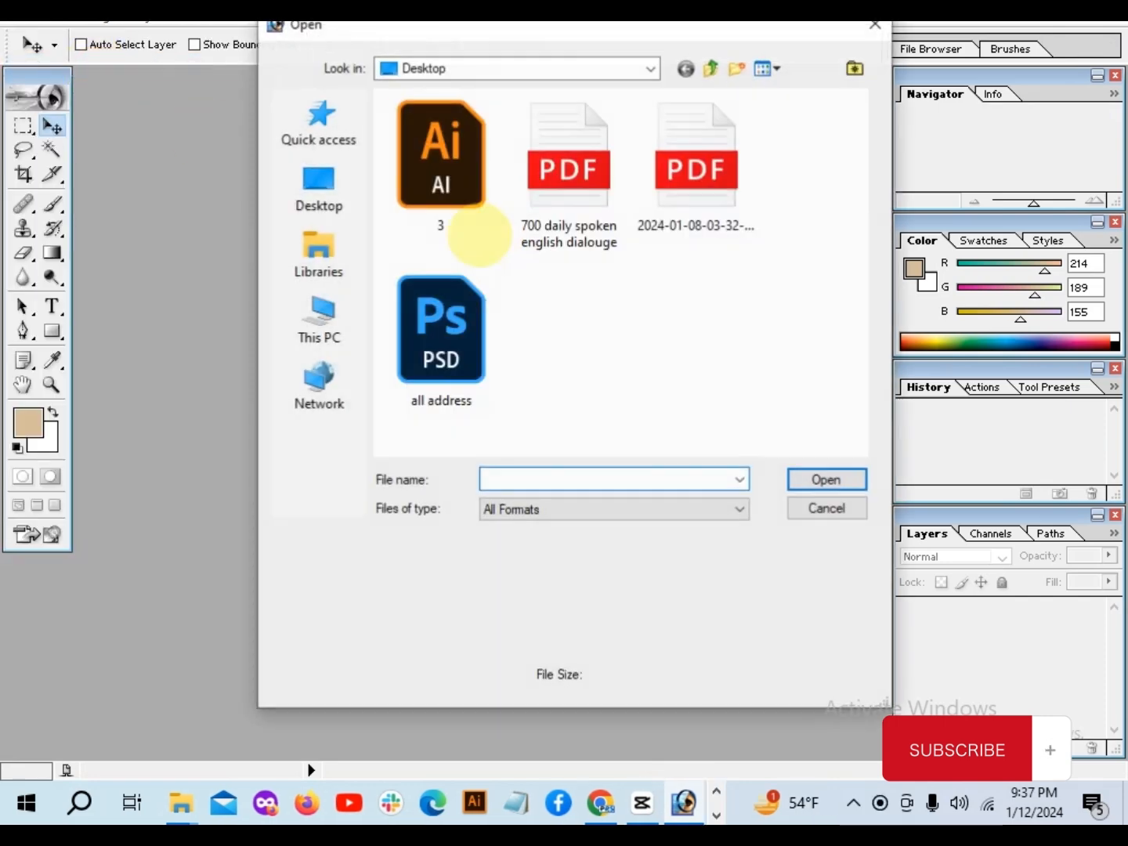
left_click(319, 188)
left_click_drag(861, 141, 848, 423)
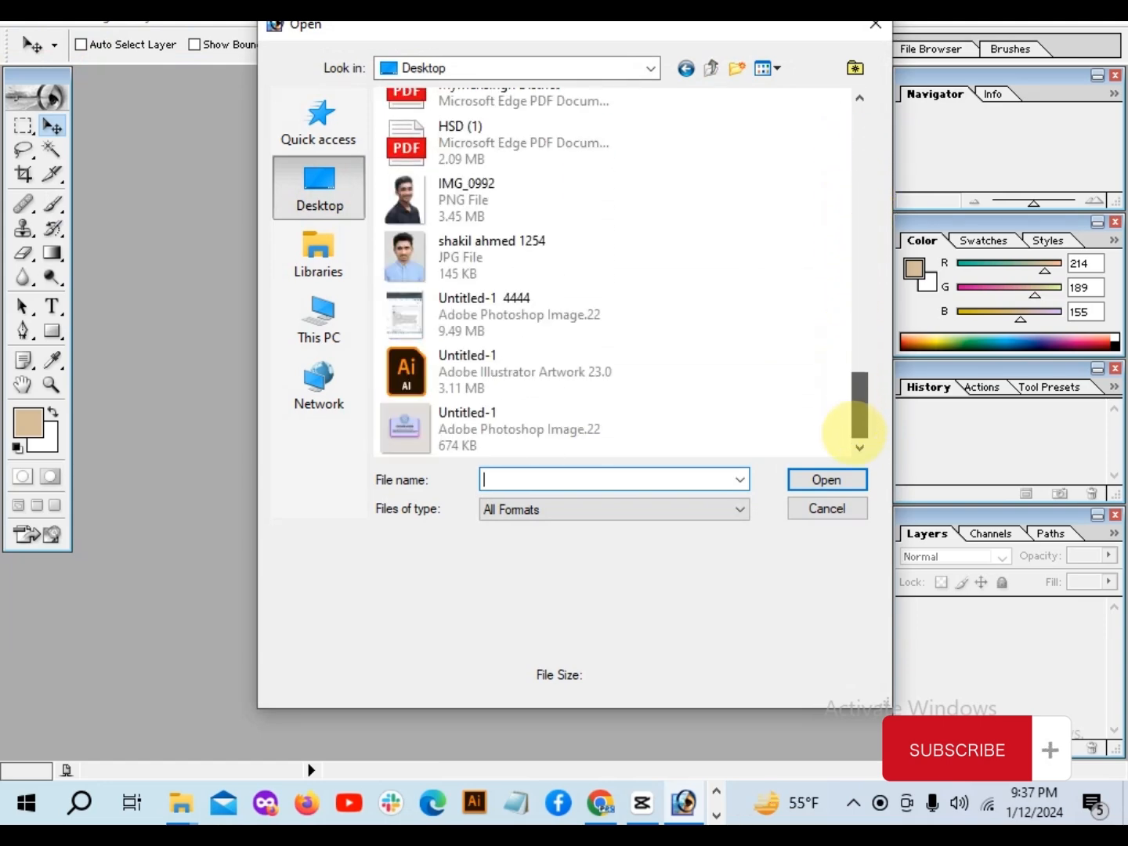
left_click(470, 267)
left_click(824, 479)
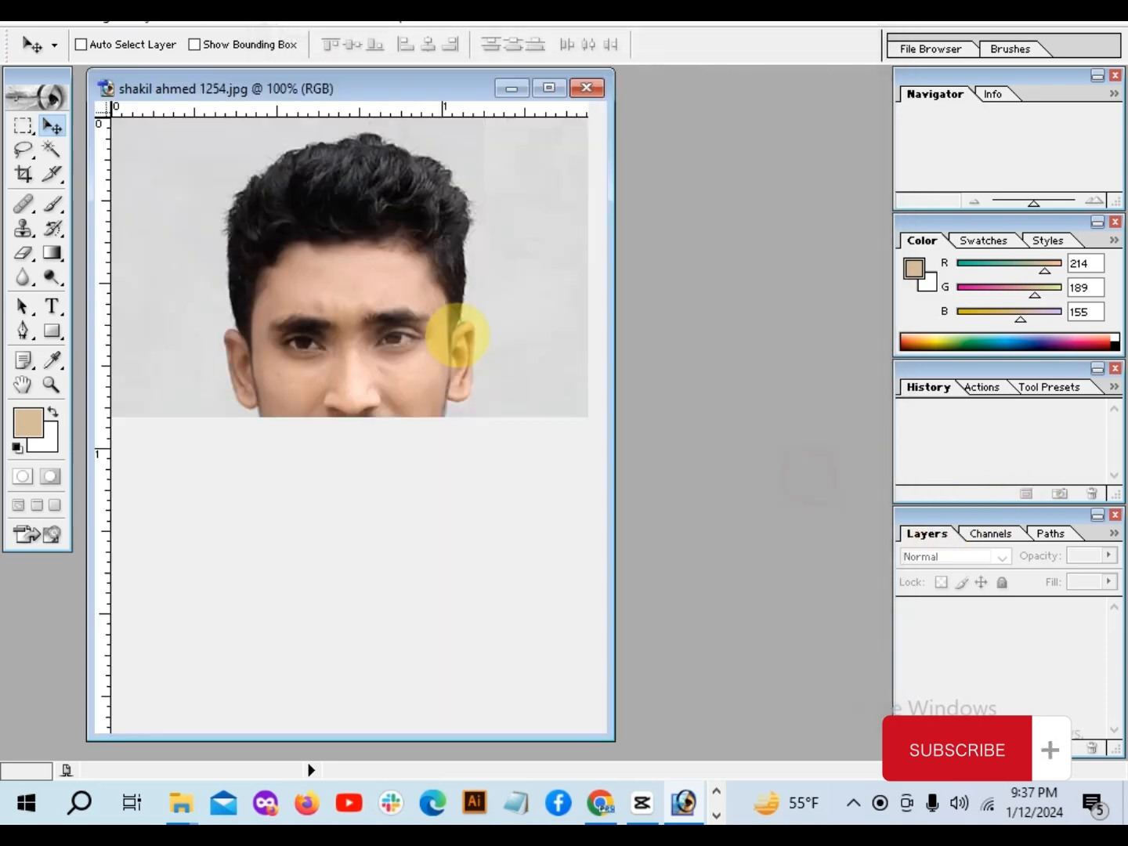
left_click(542, 87)
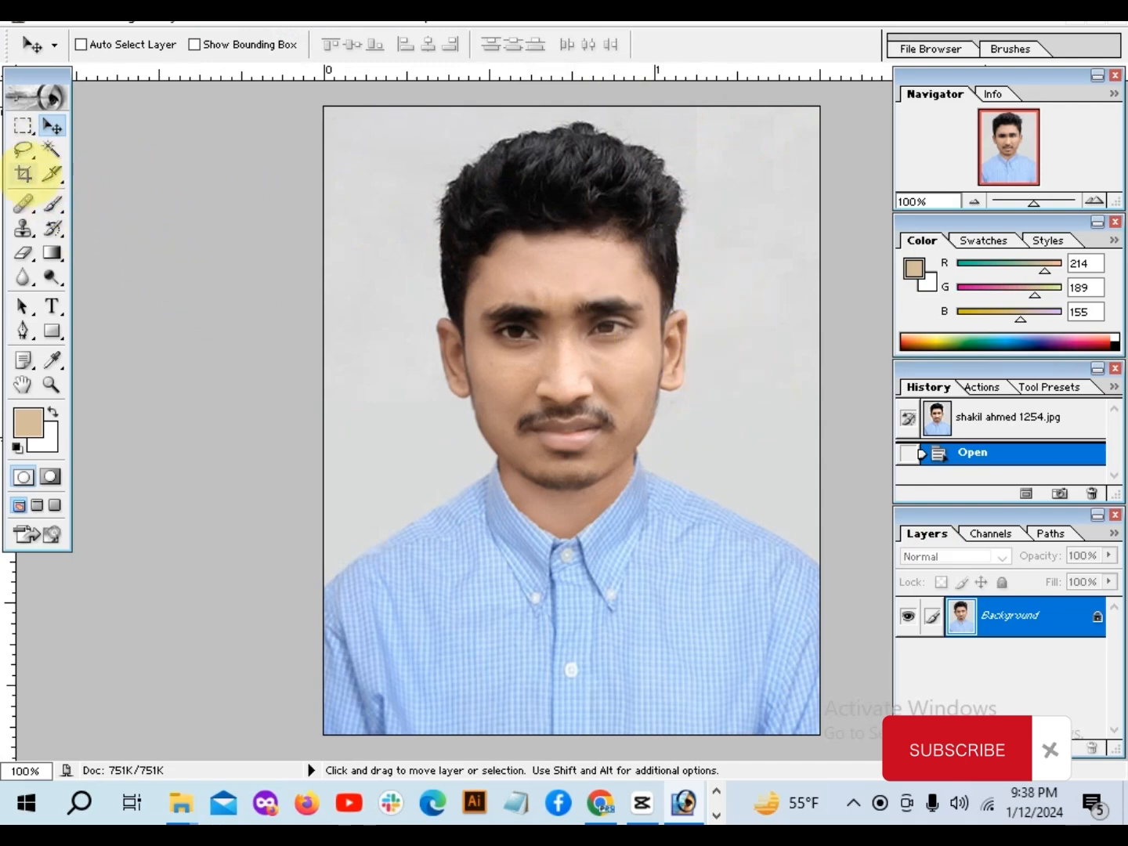
Step: Set the Crop tool's target size to 1.5 in wide and 1.9 in high
left_click(24, 173)
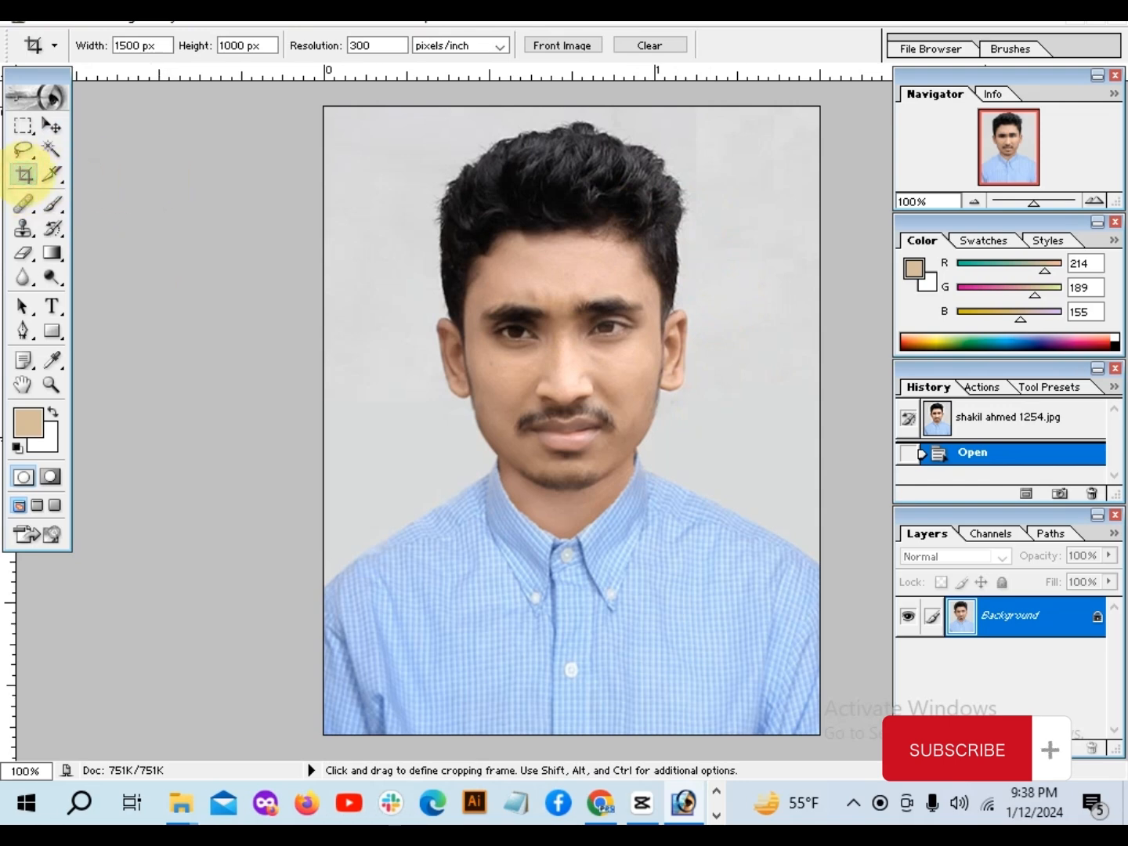
left_click(141, 45)
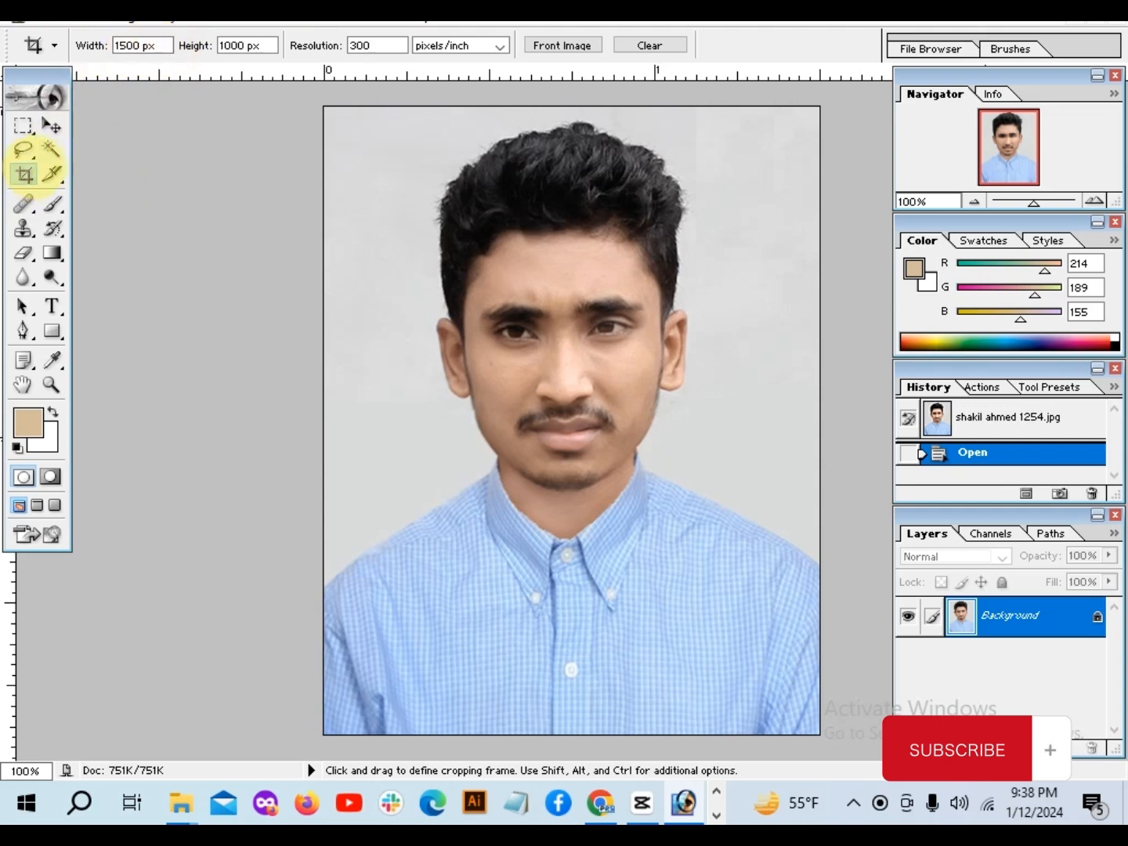
left_click(157, 47)
left_click_drag(160, 47, 106, 46)
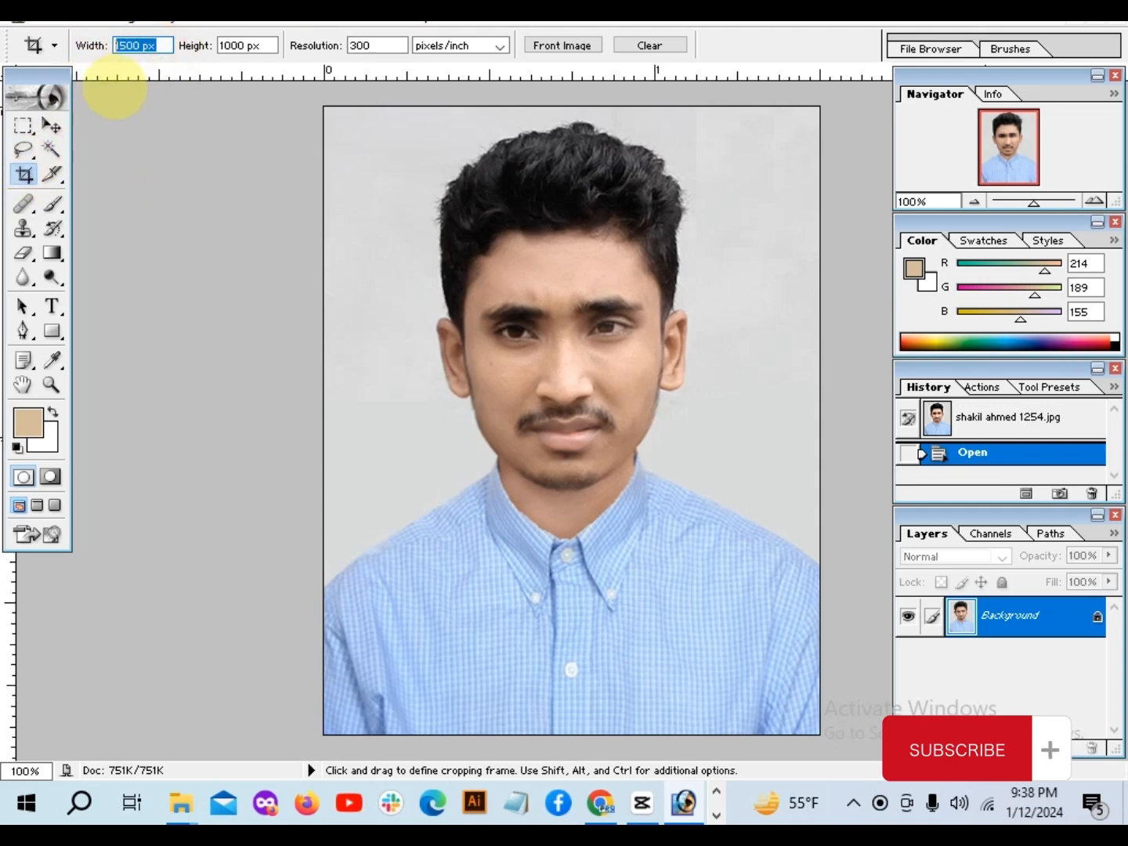
key("BackSpace")
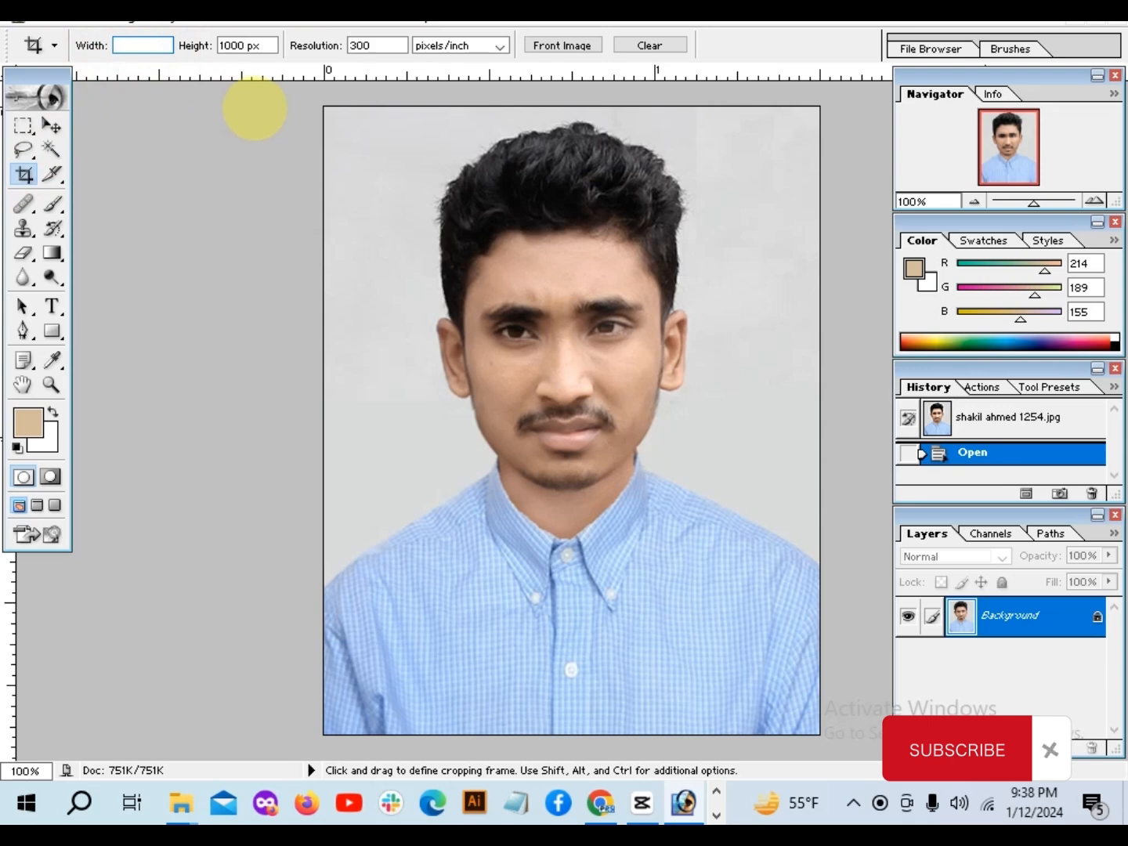
type("1.5")
key("Tab")
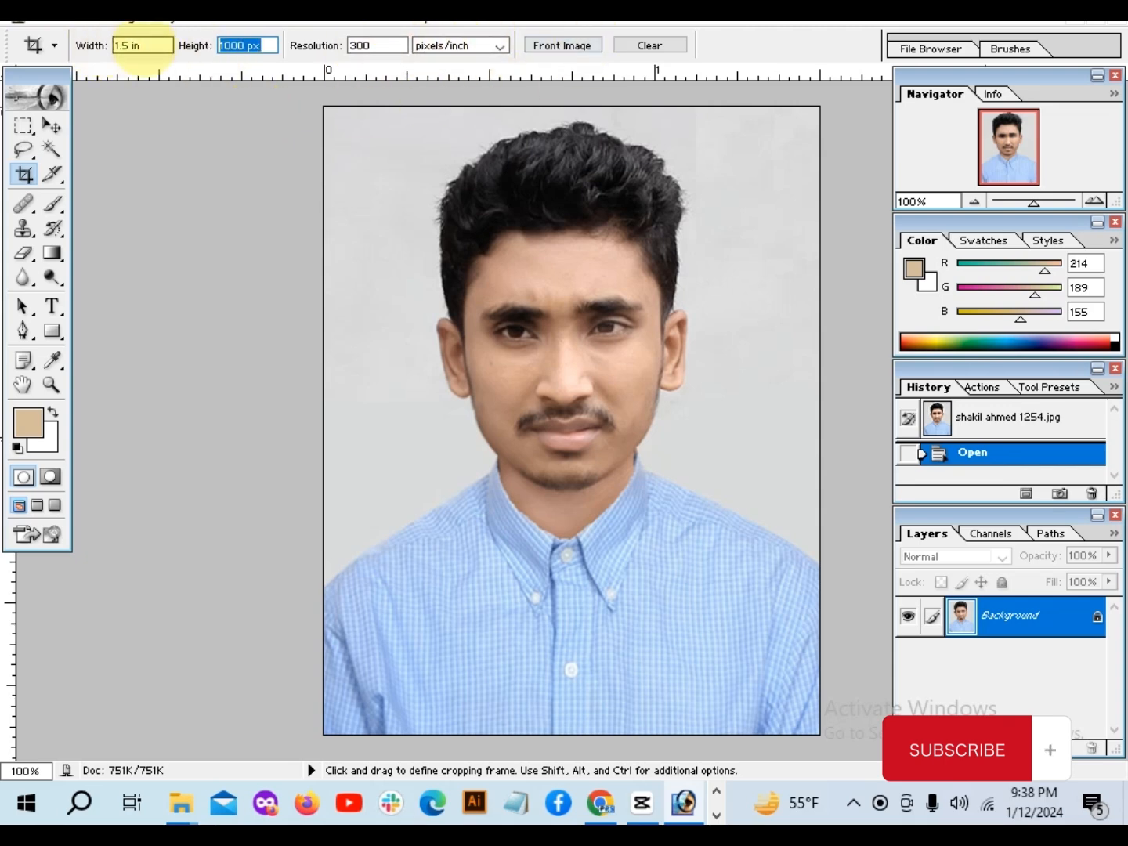
left_click(138, 45)
left_click_drag(269, 45, 227, 46)
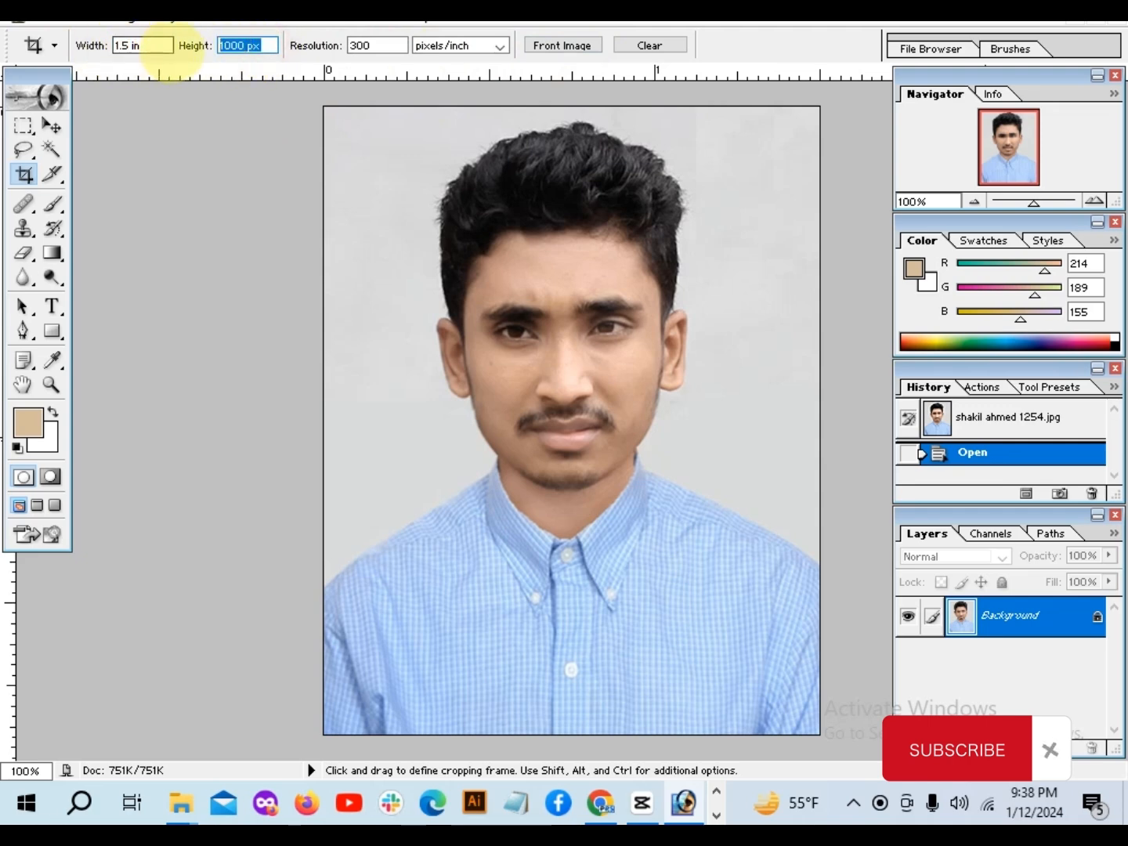
type("1.9")
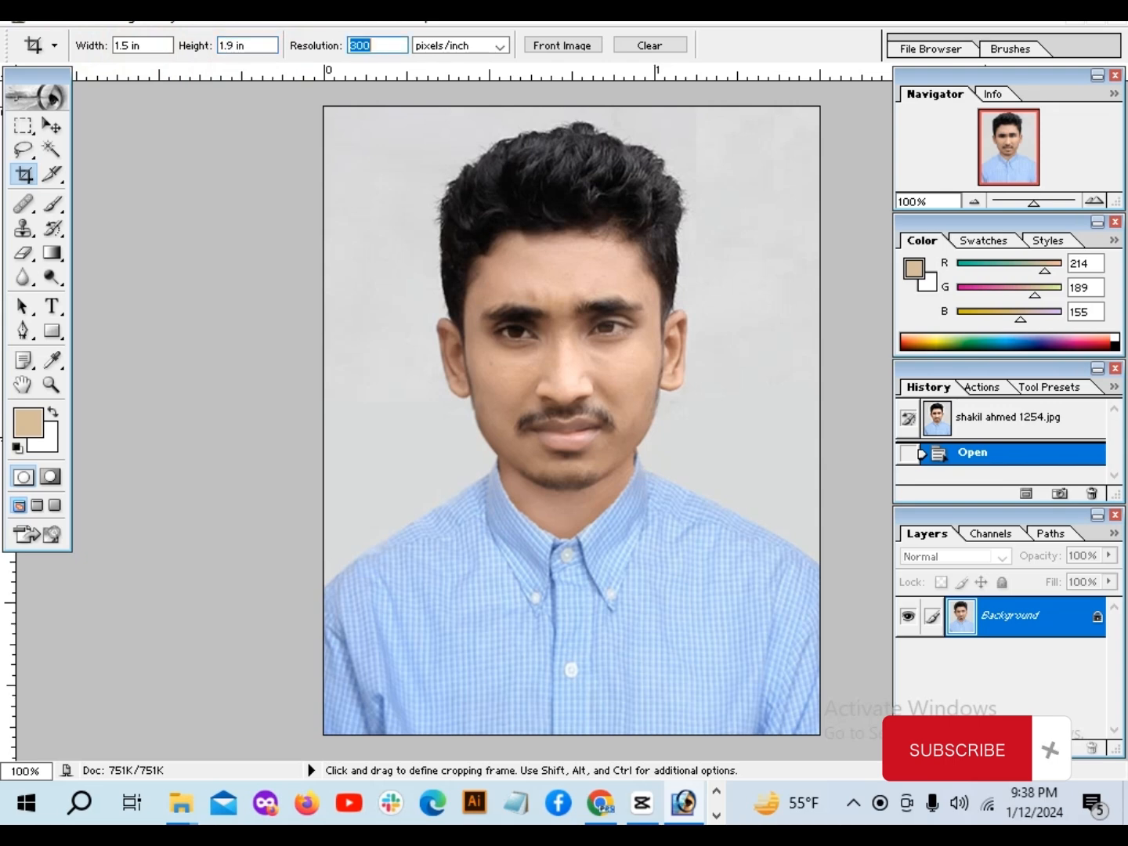
left_click(315, 207)
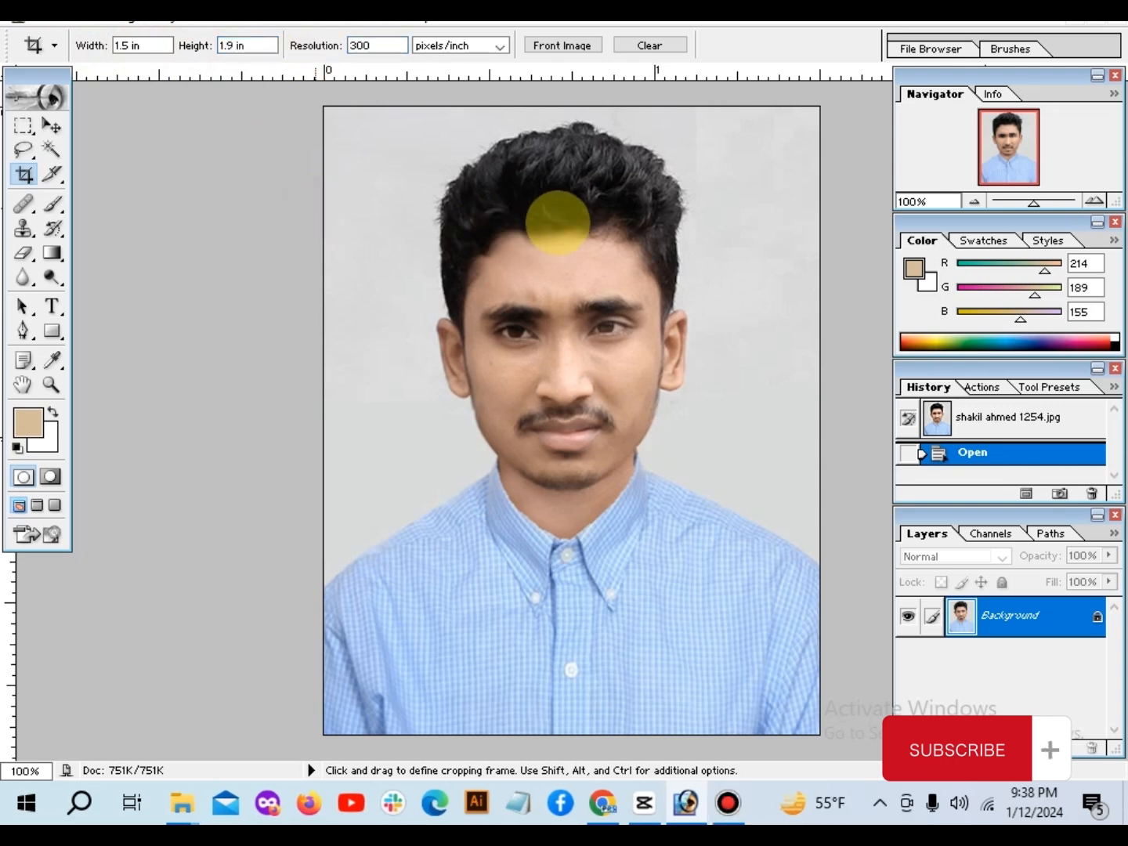
Step: Crop the portrait tightly around the head and shoulders, nudging the crop frame slightly down and left before applying it
key("ctrl+minus")
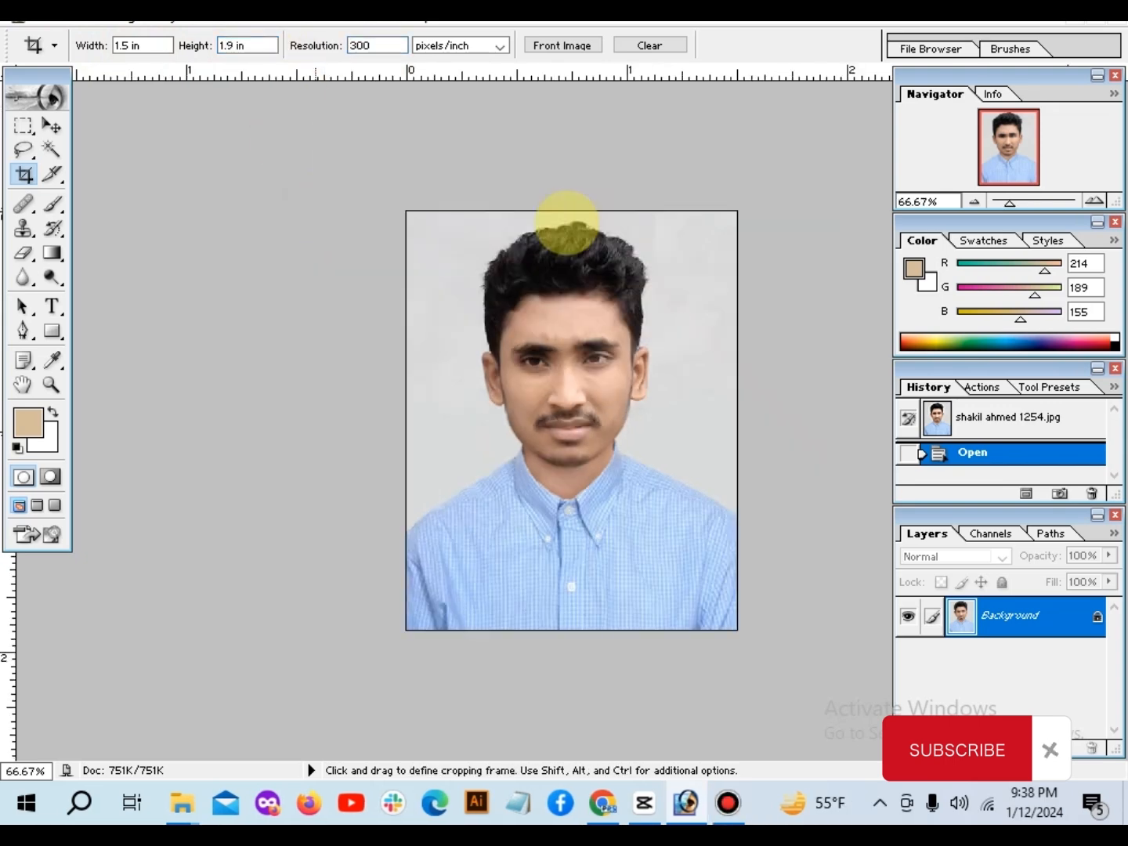
left_click_drag(420, 211, 730, 623)
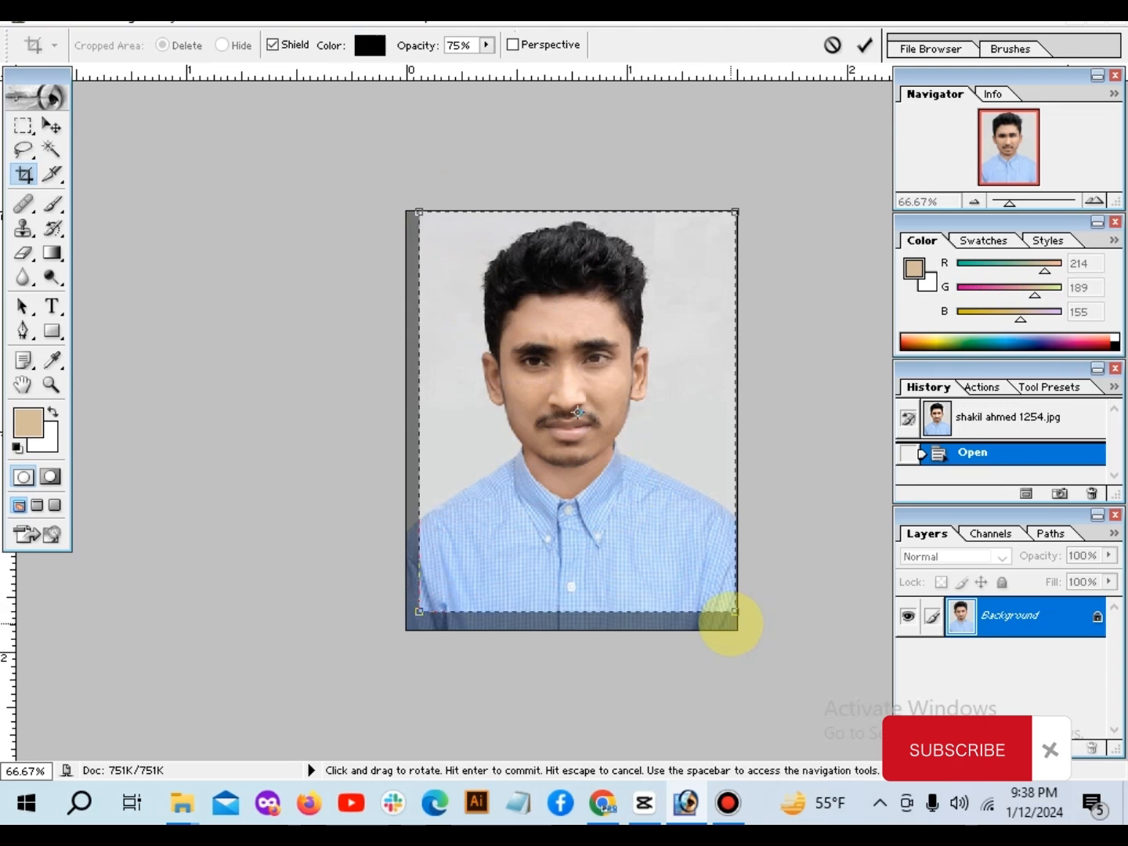
key("Down")
key("Down")
key("Down")
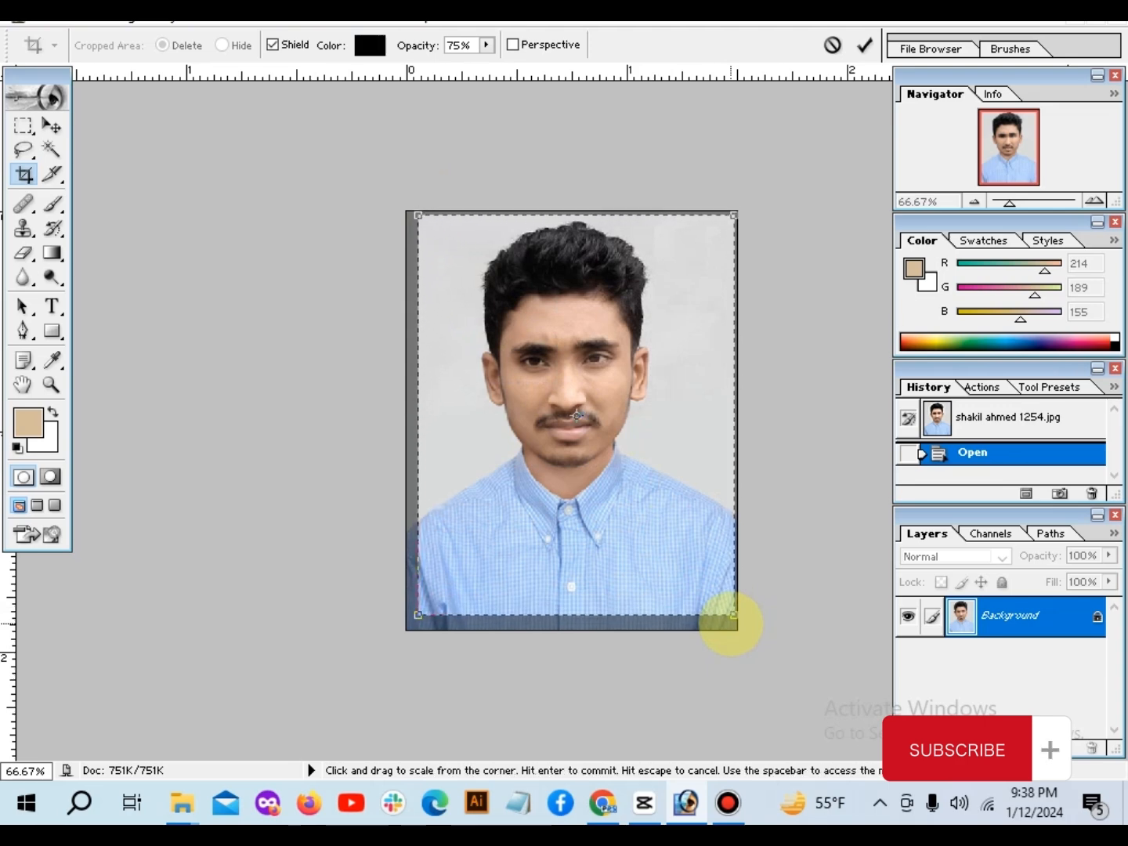
key("Left")
key("Down")
key("Down")
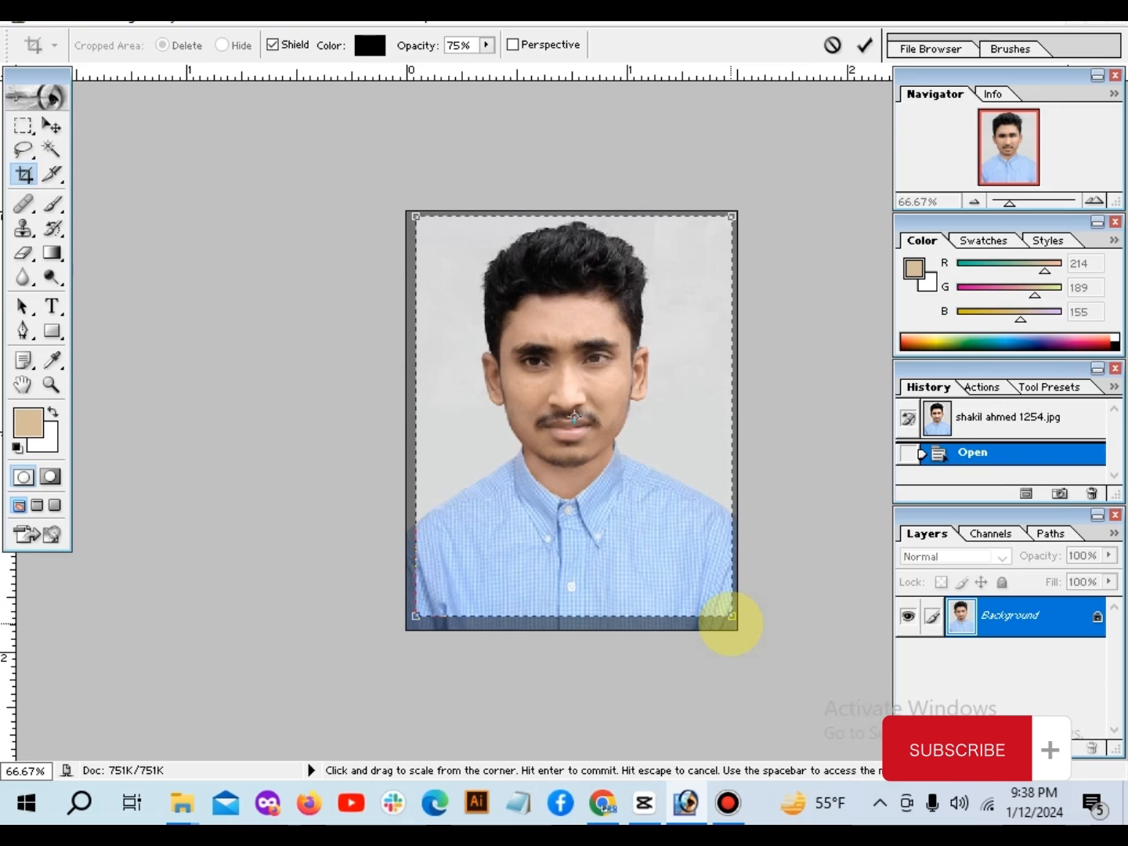
key("Return")
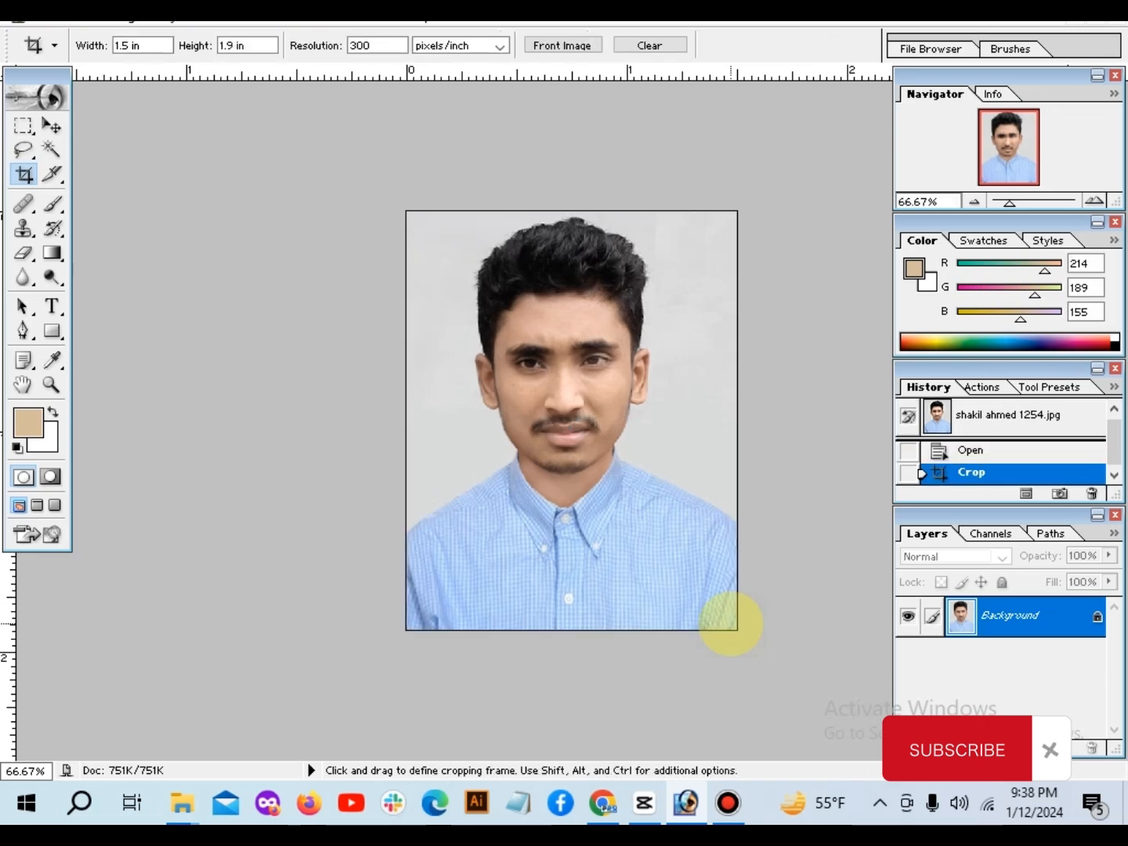
Step: Examine the cropped portrait's framing and detail, both close up and as a whole
key("ctrl")
key("ctrl+plus")
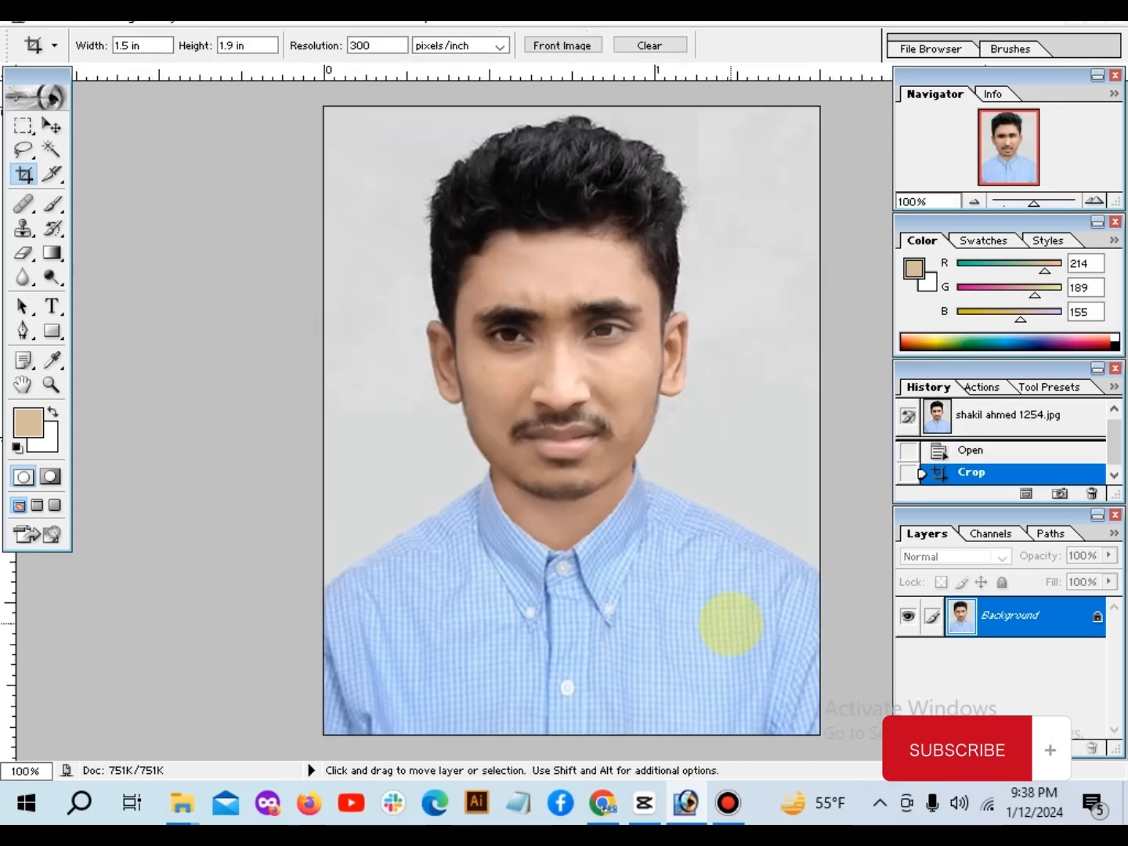
key("ctrl+plus")
key("ctrl+plus")
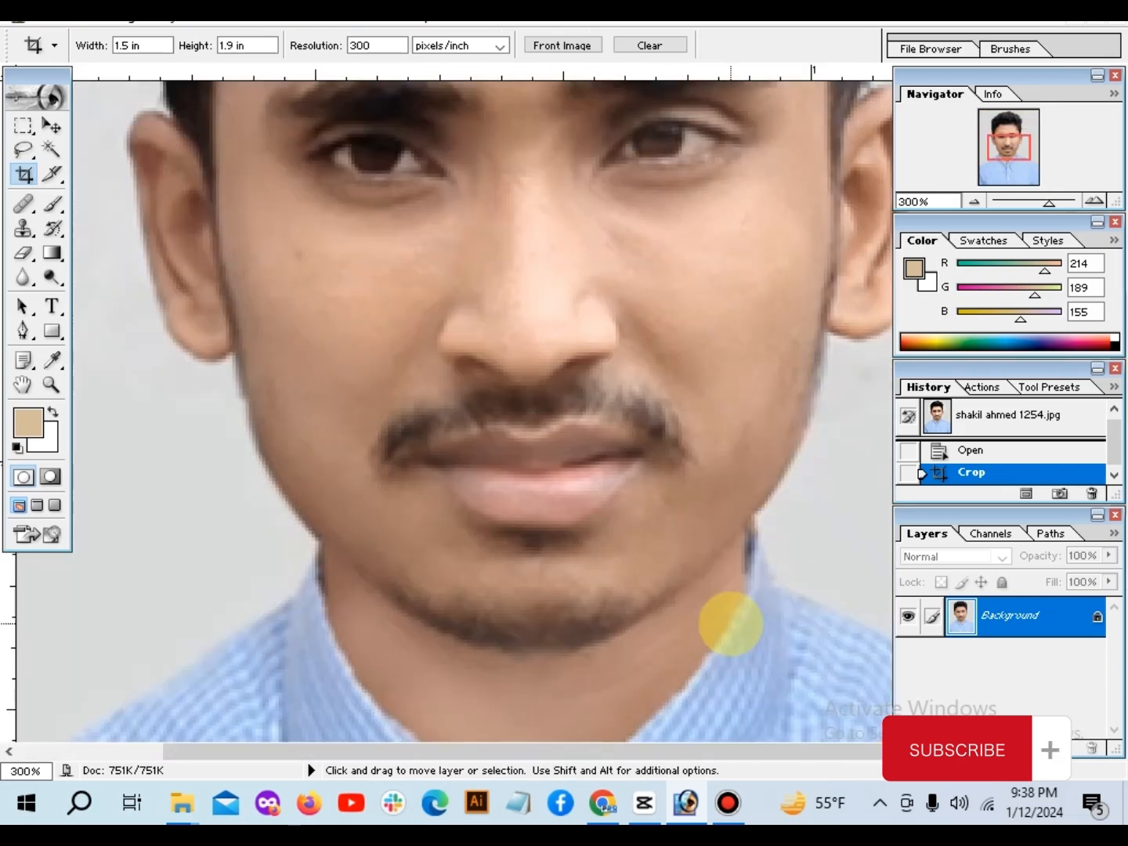
key("ctrl+minus")
key("ctrl+minus")
key("ctrl+minus")
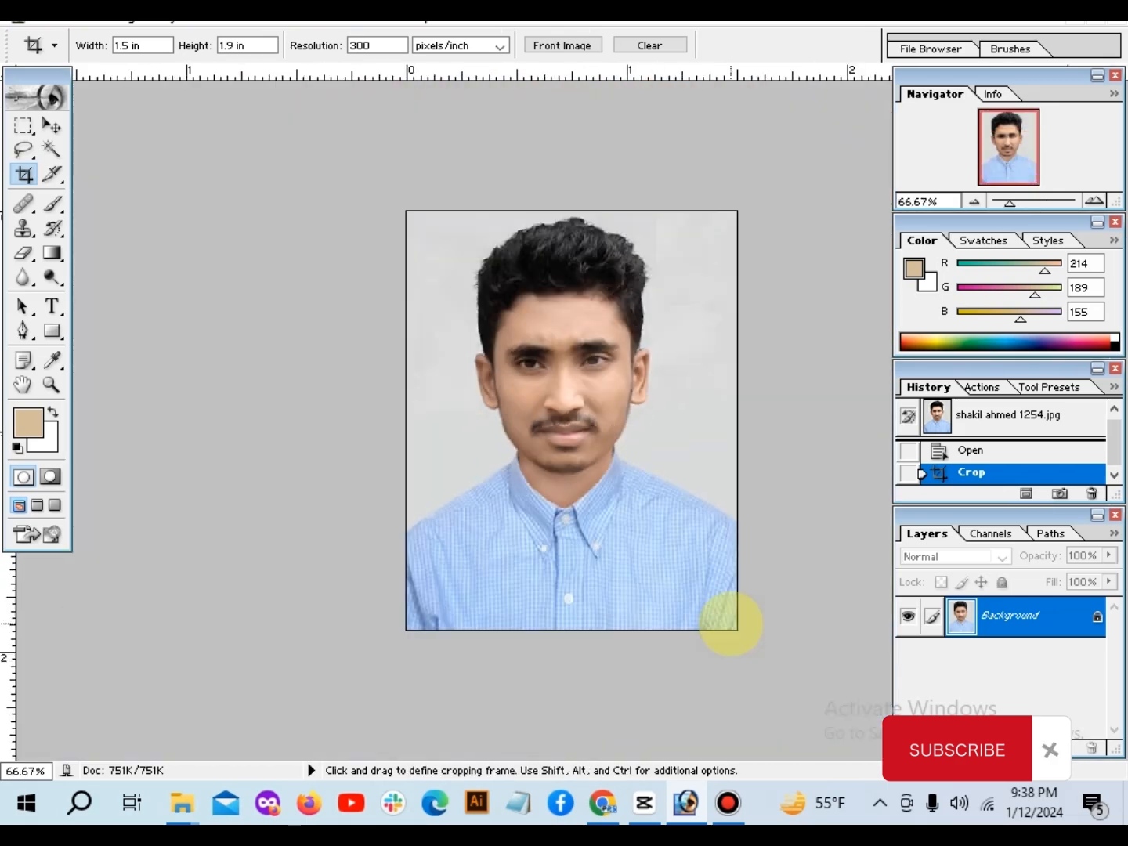
key("ctrl+minus")
key("ctrl+plus")
key("ctrl+minus")
key("ctrl+plus")
left_click(414, 337)
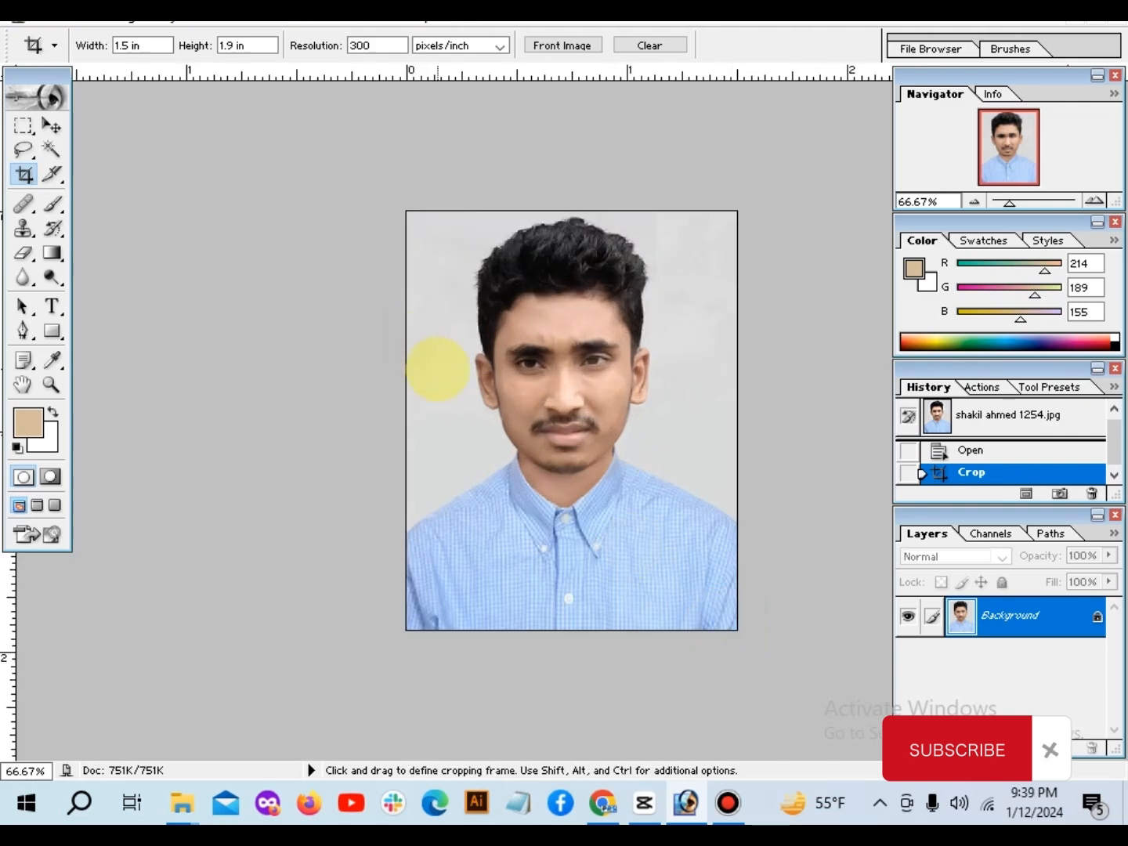
key("ctrl")
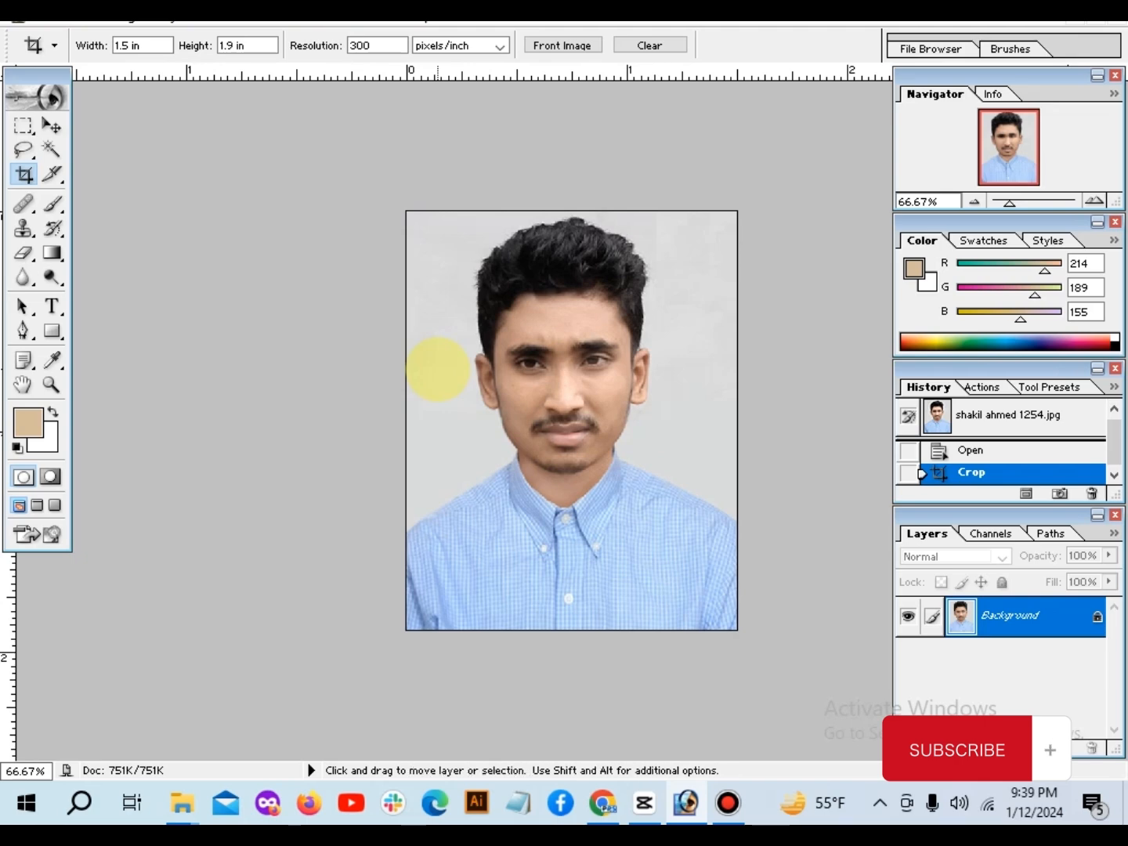
left_click(366, 298)
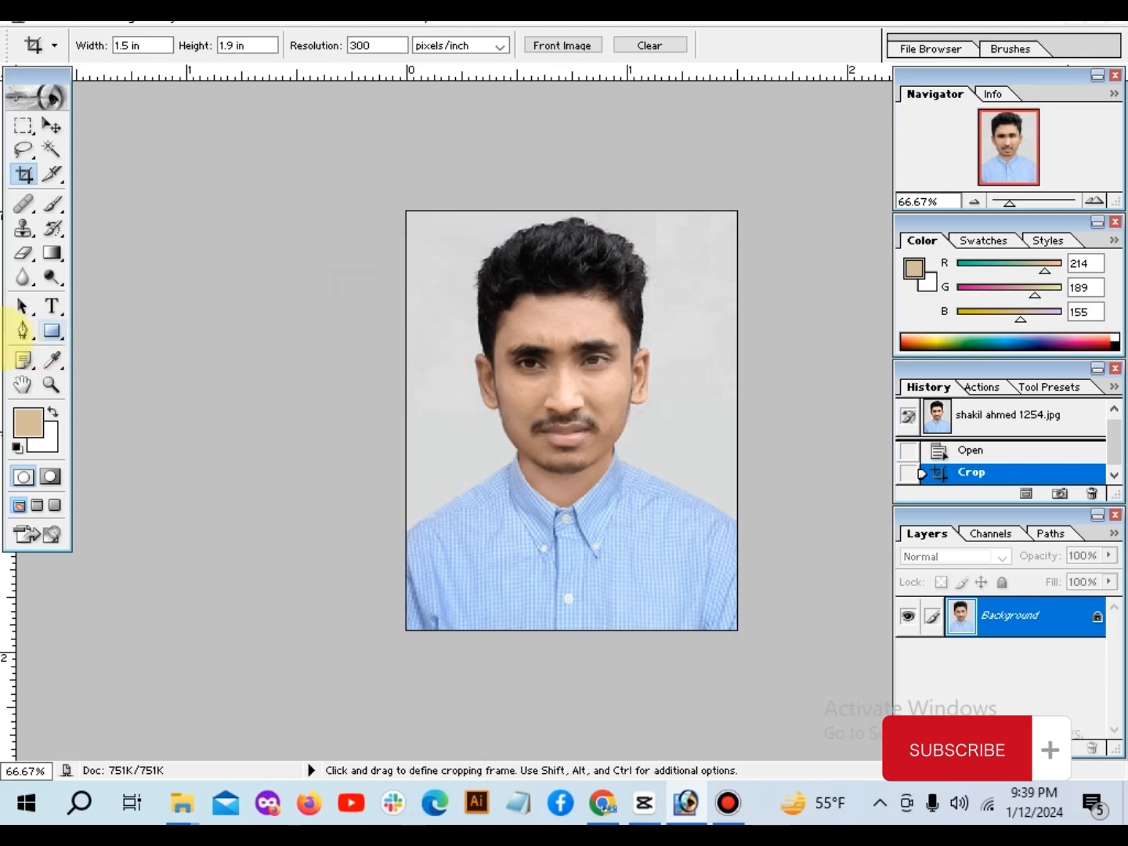
Step: Start a Pen tool path at the photo's left edge and trace the left shoulder up to the top of the collar
left_click(22, 329)
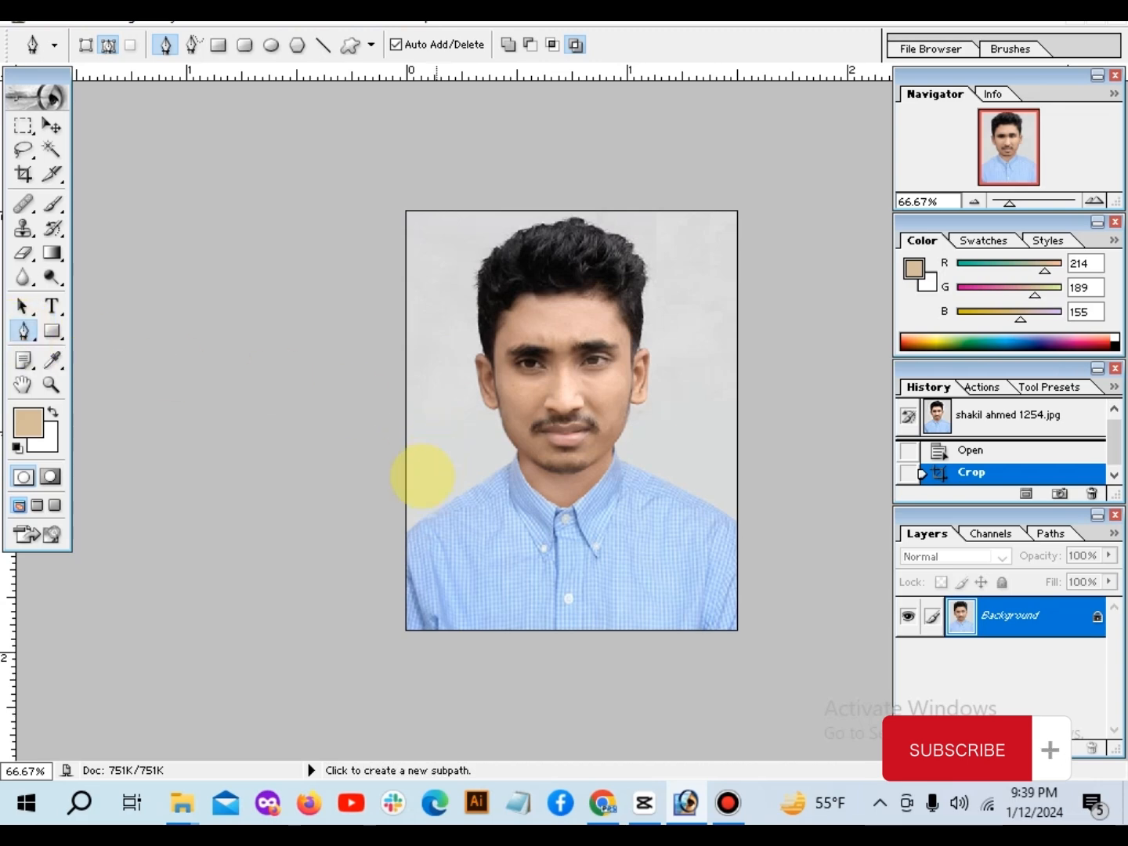
key("ctrl+plus")
key("ctrl+plus")
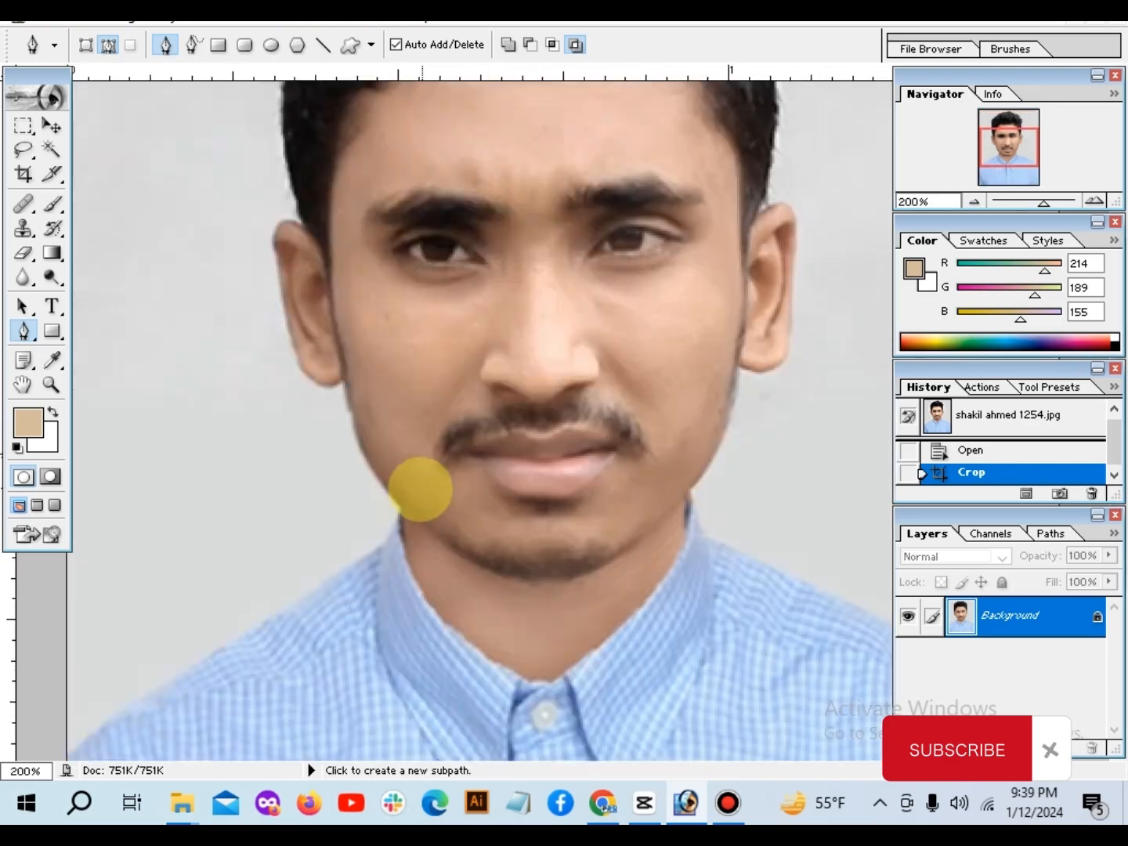
left_click_drag(348, 566, 666, 372)
left_click_drag(121, 556, 75, 659)
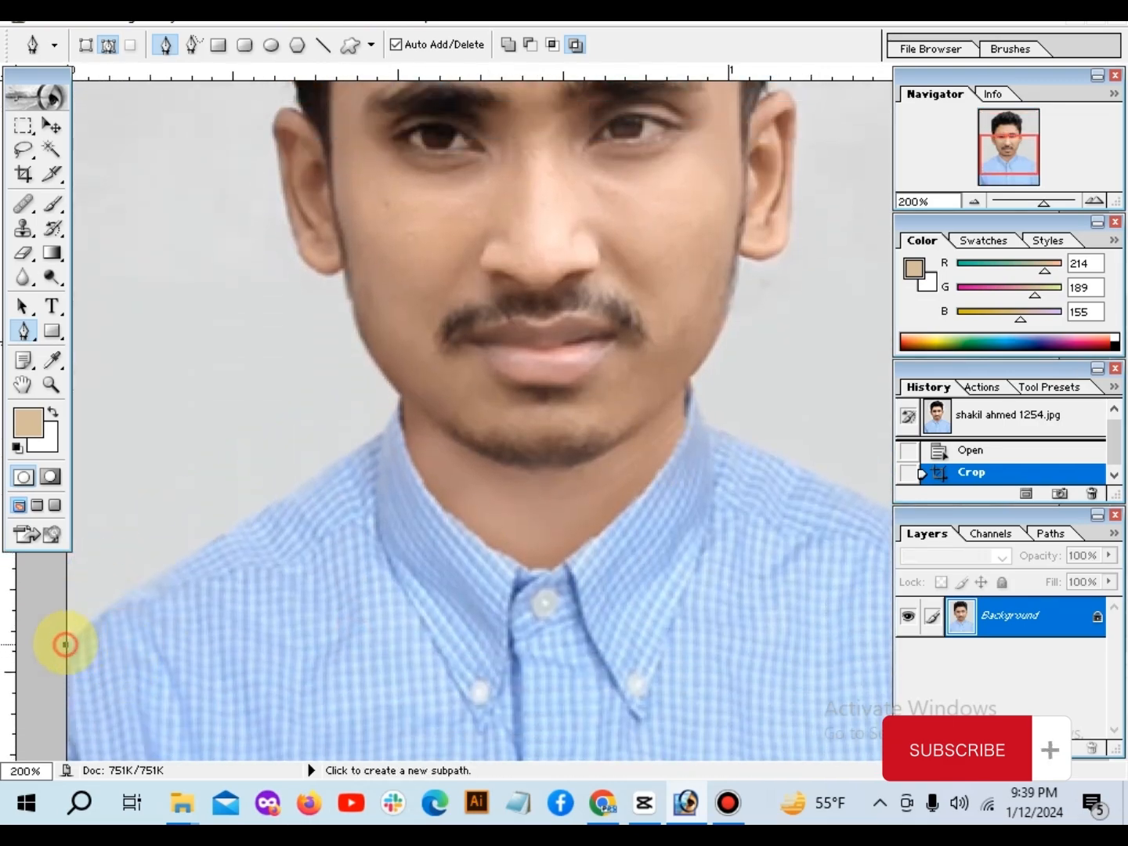
left_click(65, 644)
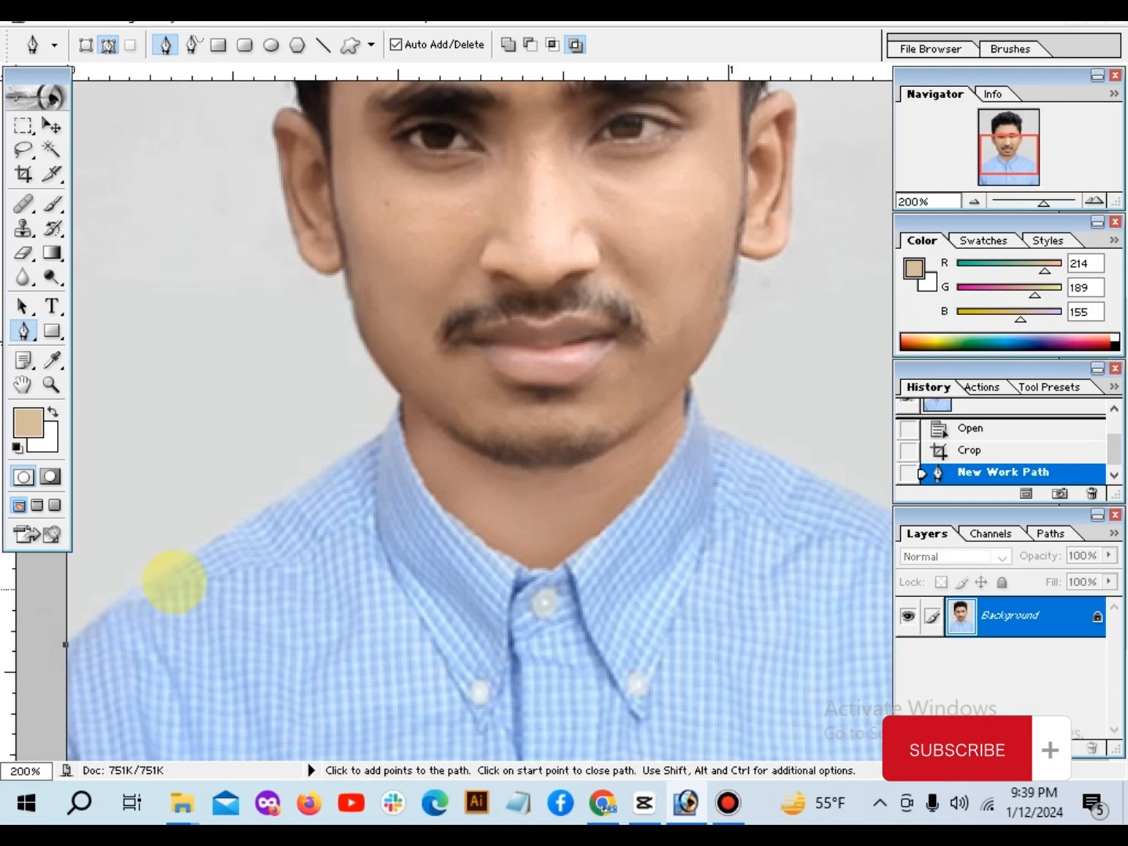
left_click(227, 534)
left_click(326, 471)
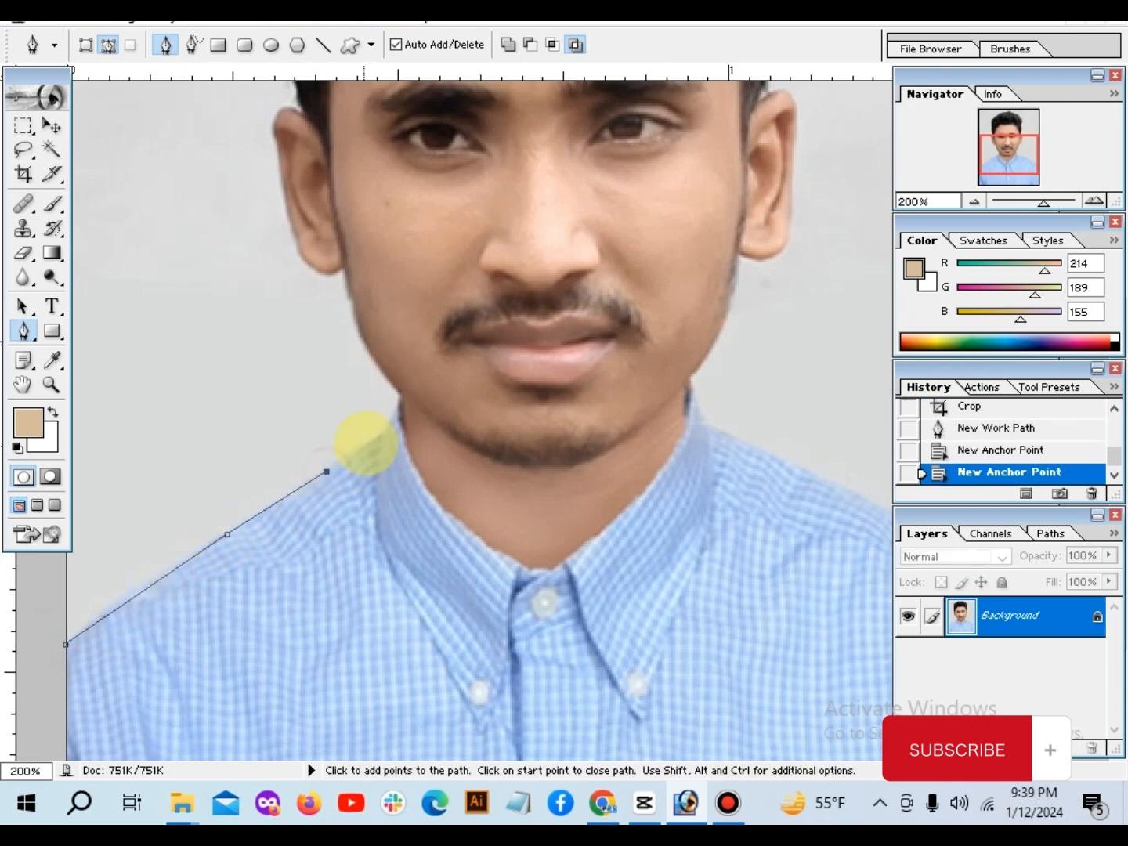
left_click(384, 435)
left_click(402, 398)
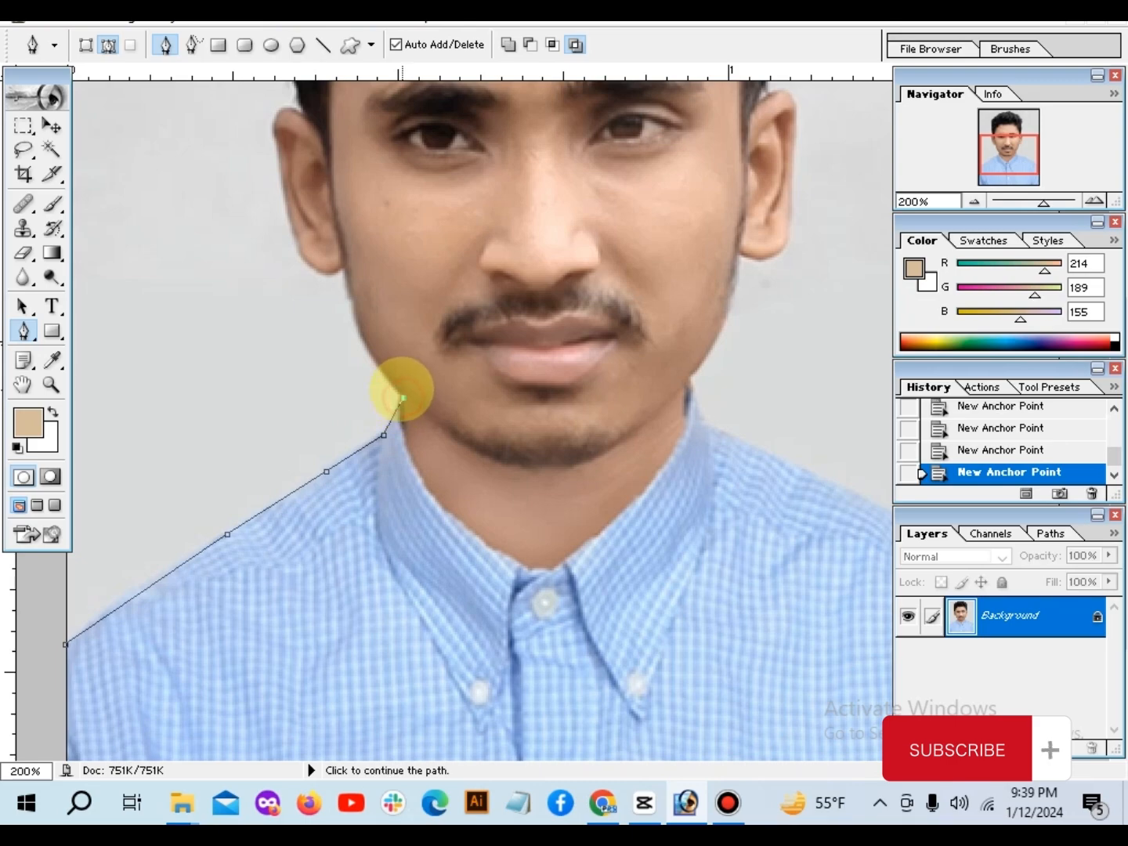
Step: Extend the path with curves along the left jawline and around the left ear to its top
scroll(384, 457, "up", 3)
left_click_drag(343, 389, 332, 311)
left_click(343, 389, "alt")
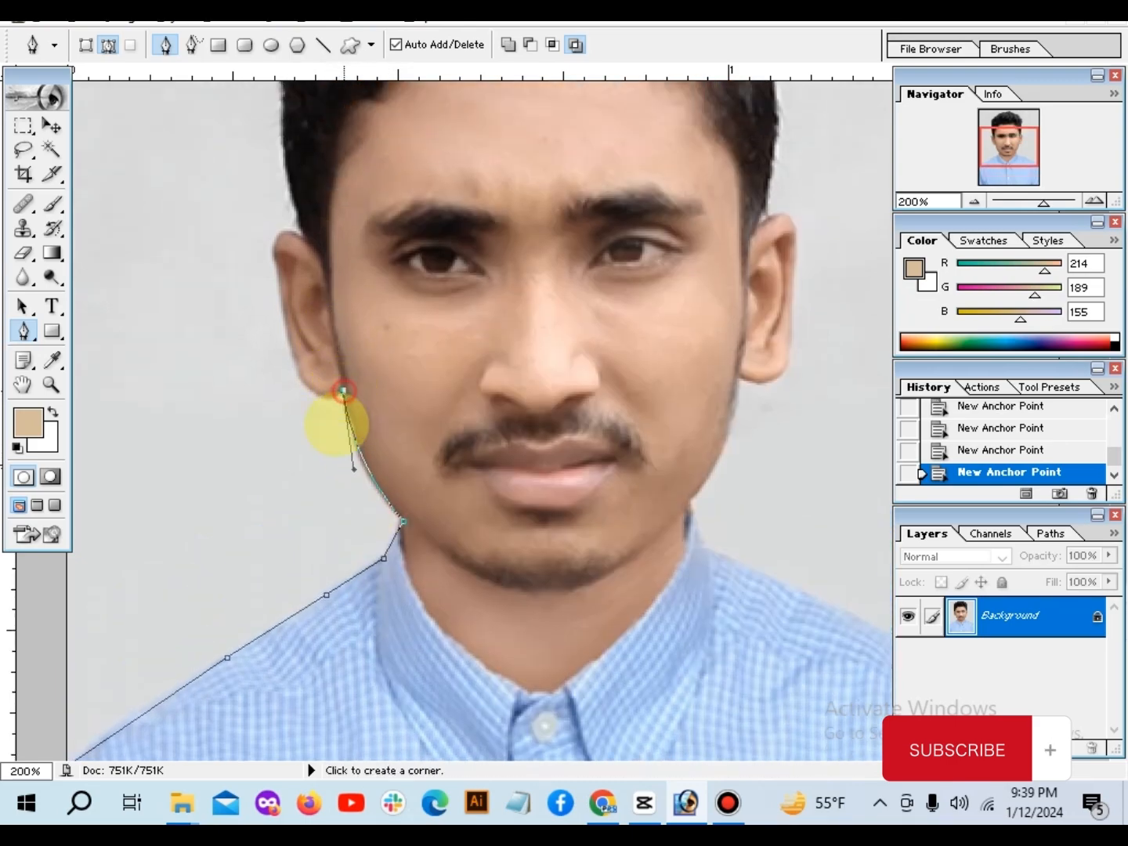
scroll(315, 437, "up", 3)
left_click_drag(287, 448, 355, 399)
left_click(287, 448, "alt")
left_click(306, 364, "alt")
scroll(309, 347, "up", 4)
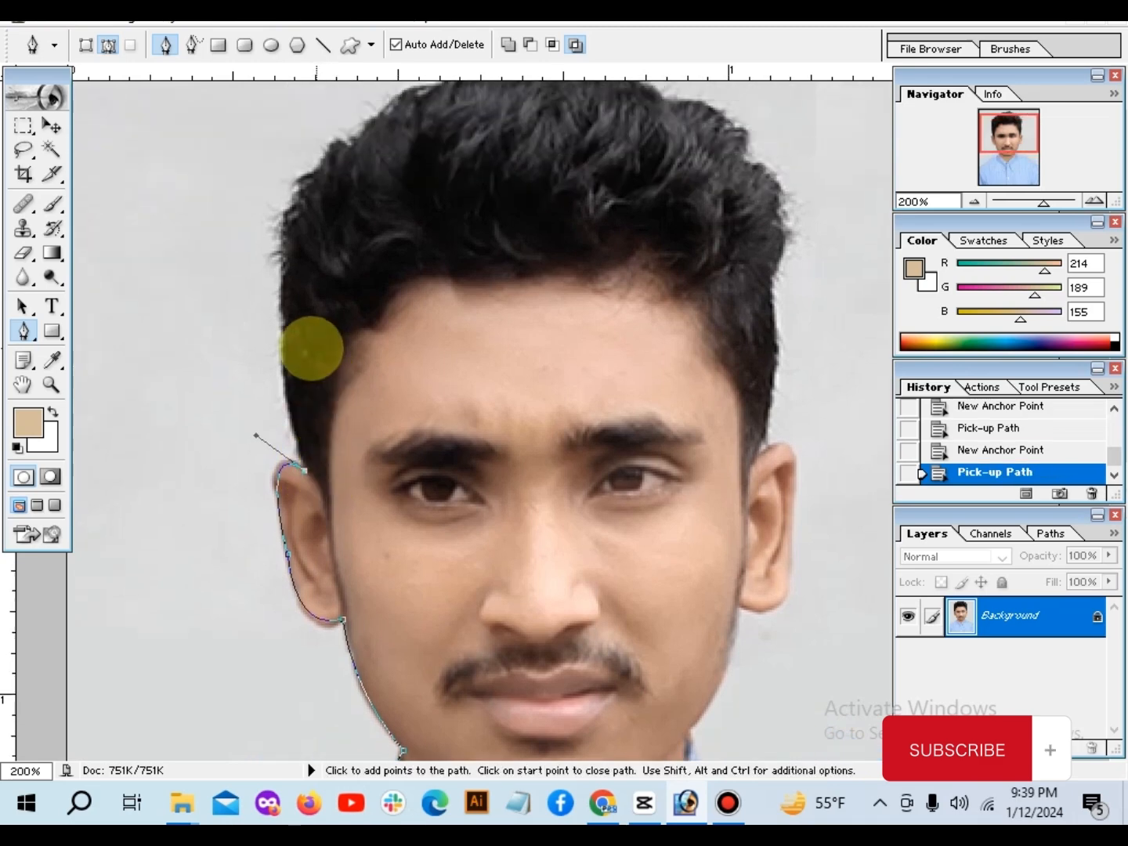
Step: Extend the path with curves up the left side of the hair and over the crown to the hair's upper right
left_click_drag(287, 293, 407, 152)
left_click(288, 294, "alt")
left_click(351, 192, "alt")
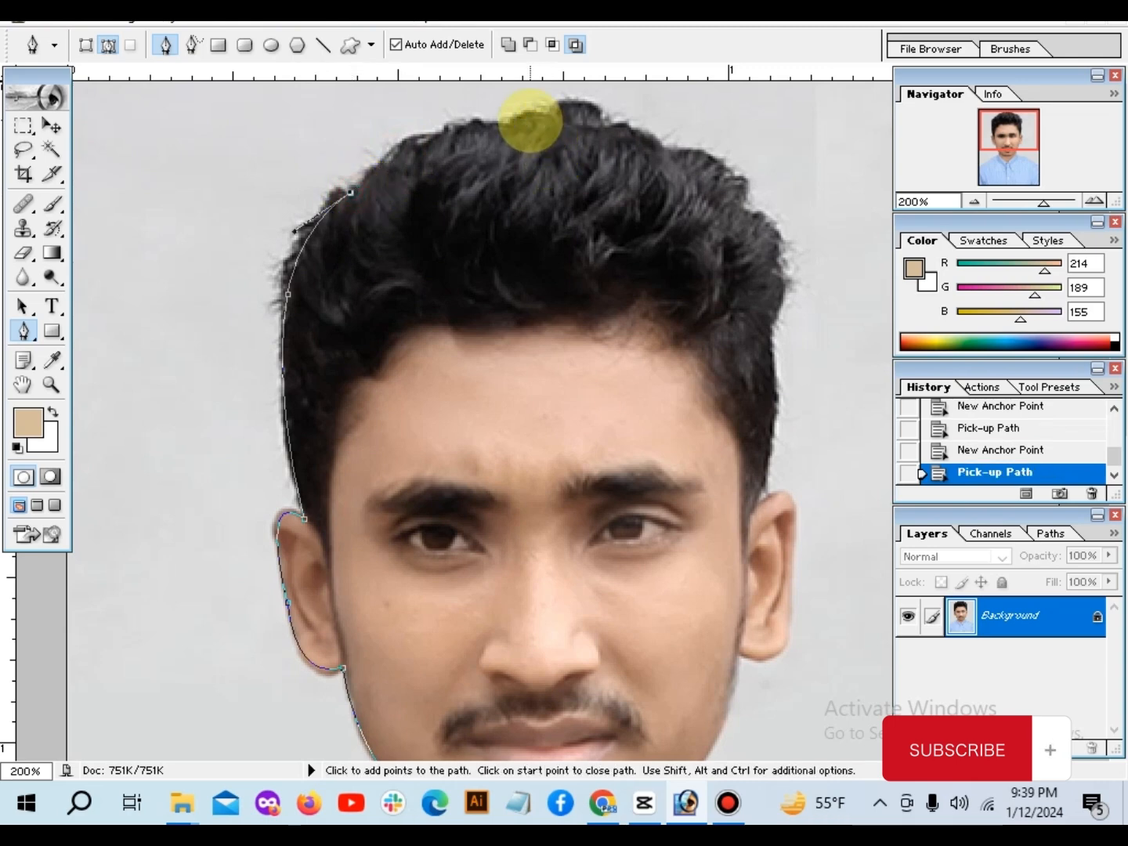
left_click_drag(518, 122, 634, 123)
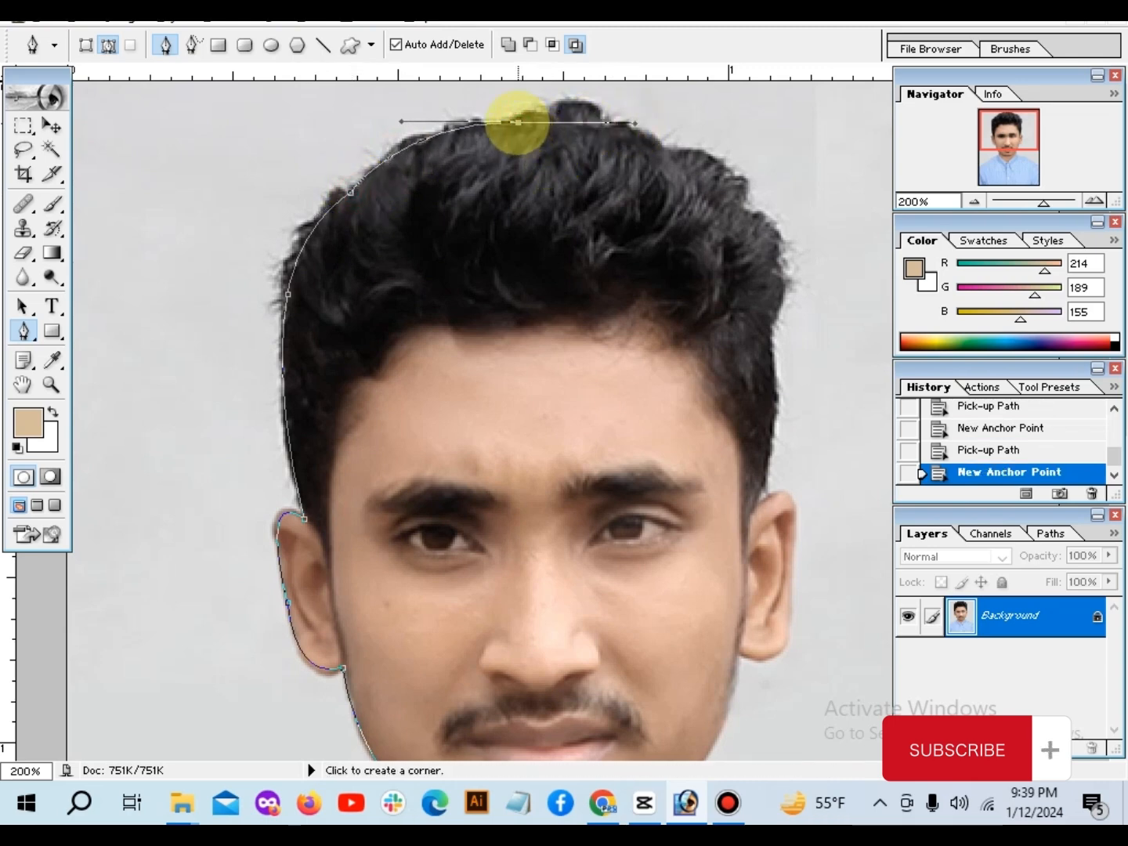
left_click(517, 122, "alt")
left_click_drag(664, 144, 744, 225)
left_click(664, 144, "alt")
key("ctrl+z")
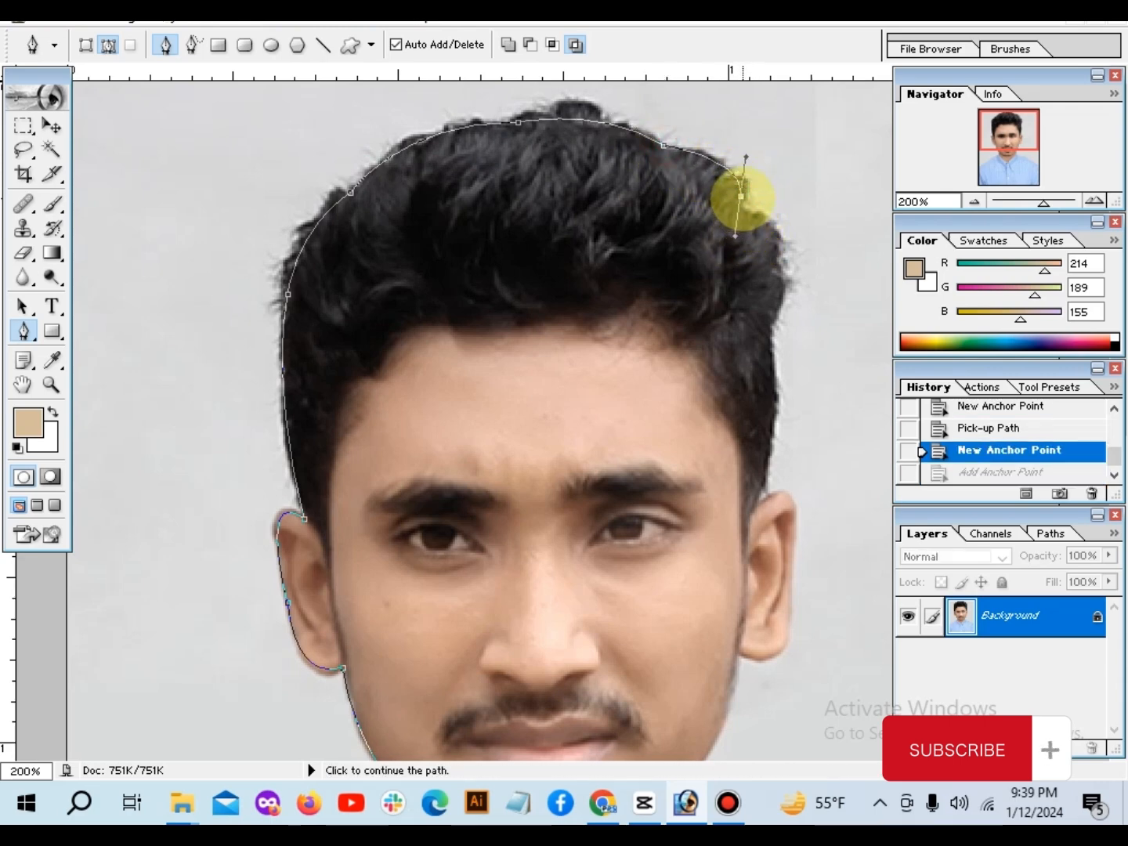
left_click(740, 194, "alt")
Step: Extend the path with curves down the right side of the hair to the top of the right ear
left_click_drag(771, 325, 734, 487)
left_click(772, 326, "alt")
scroll(781, 426, "down", 1)
left_click(758, 436, "alt")
Step: Extend the path with curves around the outer edge of the right ear to the base of the earlobe
left_click_drag(794, 515, 780, 556)
scroll(786, 447, "down", 1)
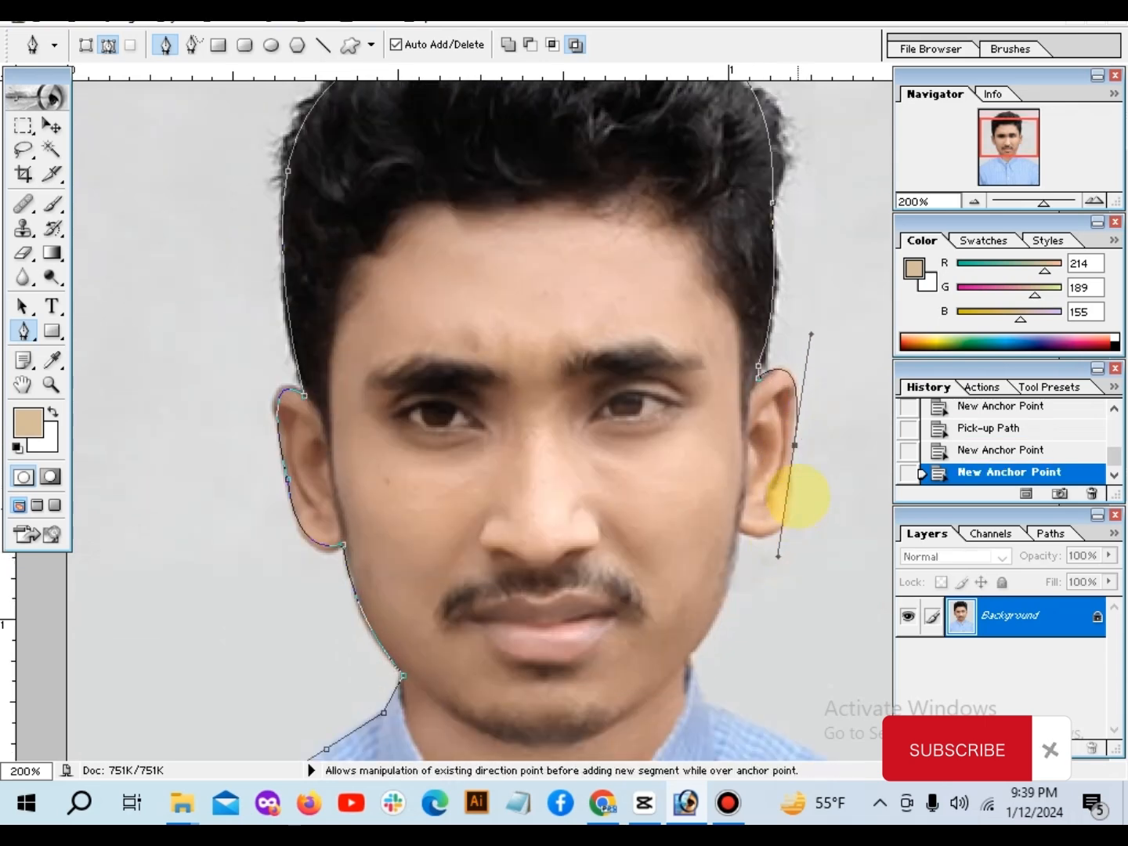
left_click(794, 445, "alt")
scroll(787, 490, "down", 1)
scroll(780, 497, "down", 1)
left_click_drag(739, 474, 682, 435)
left_click(739, 475, "alt")
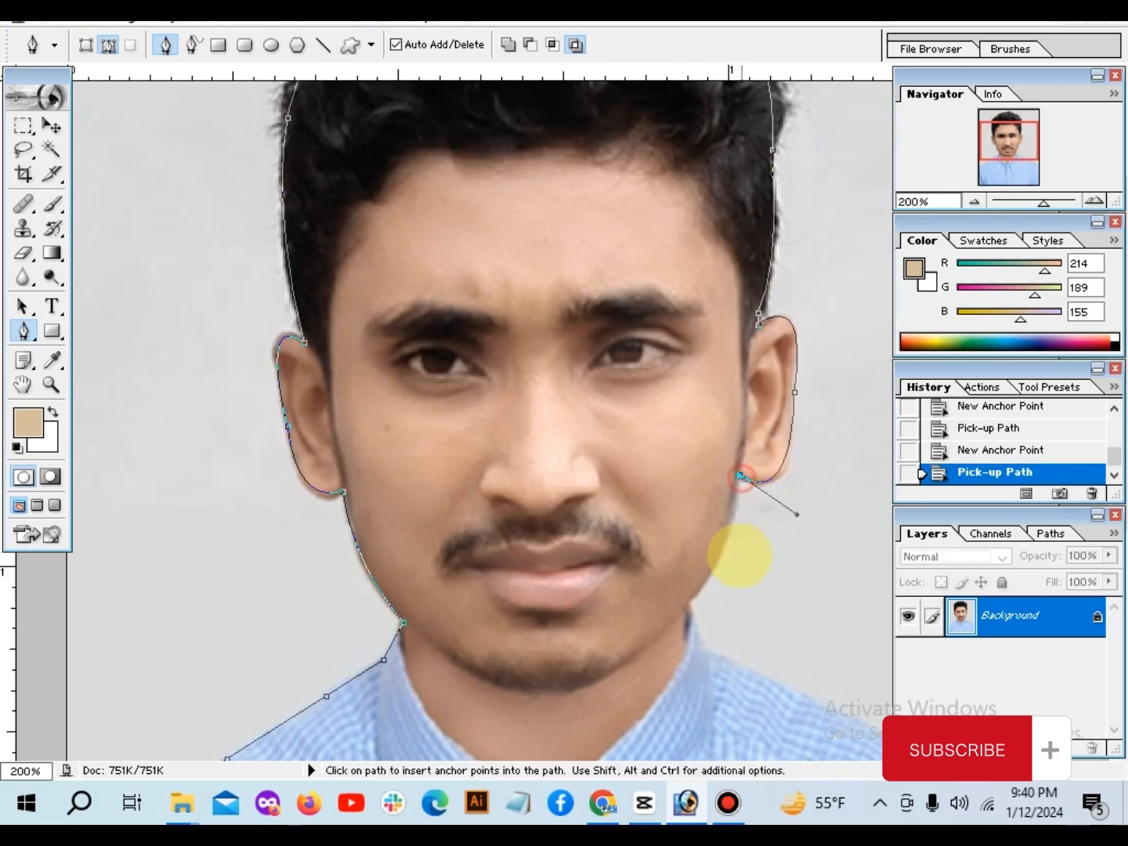
Step: Extend the path along the right jawline, past the collar and down the right shoulder to just beyond the photo's edge
scroll(705, 525, "down", 1)
left_click_drag(686, 510, 650, 542)
left_click(686, 512, "alt")
left_click(703, 559)
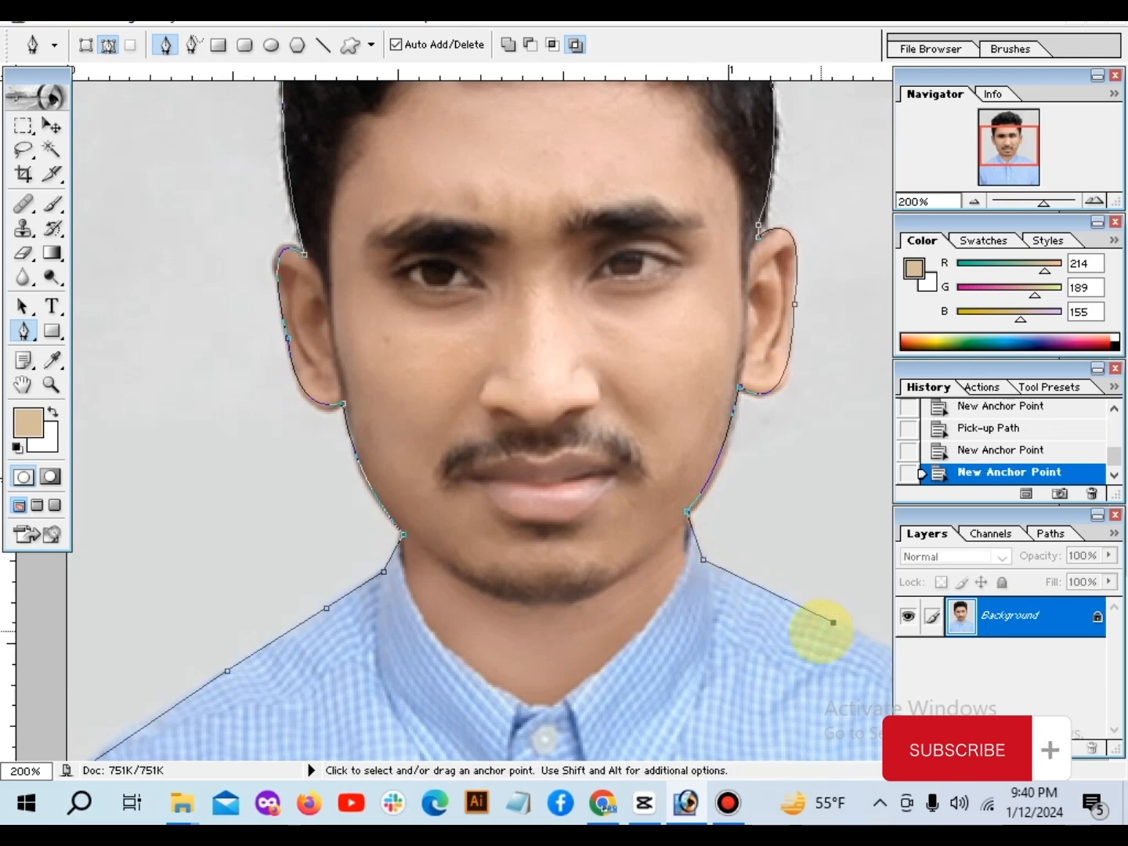
key("ctrl+minus")
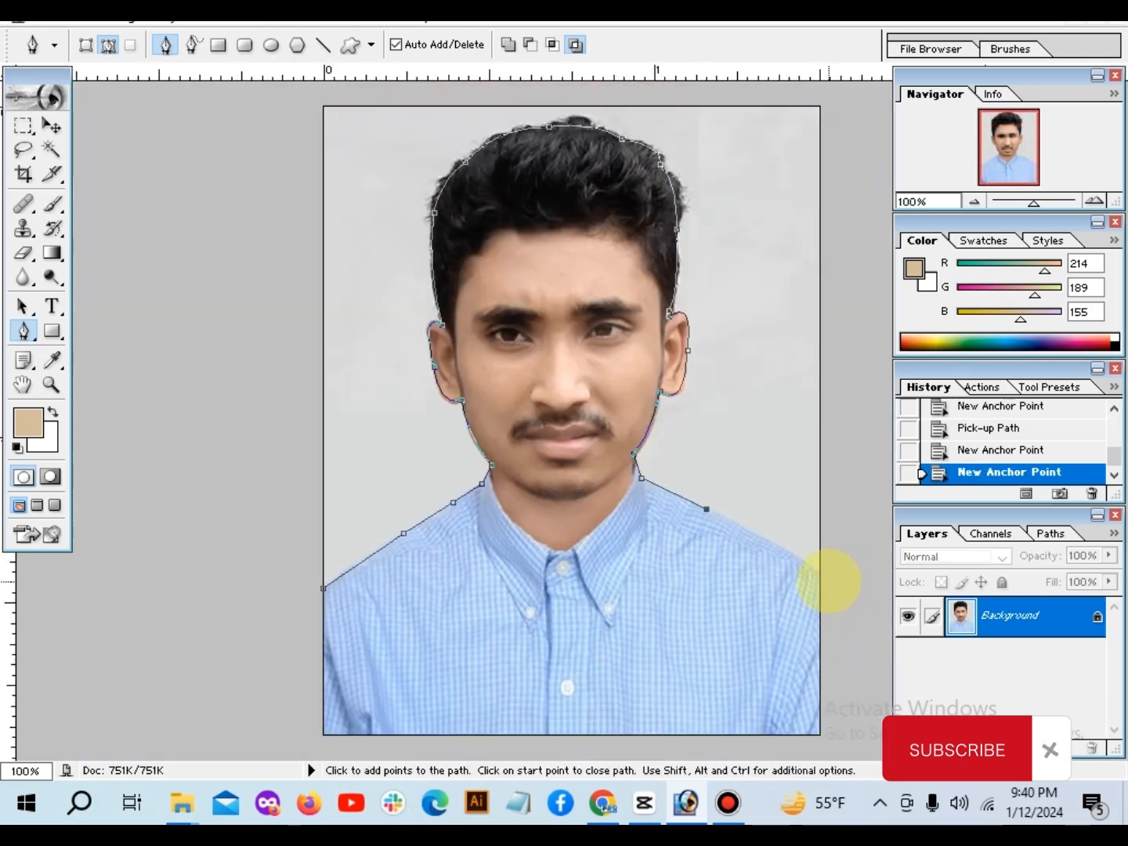
left_click(828, 580)
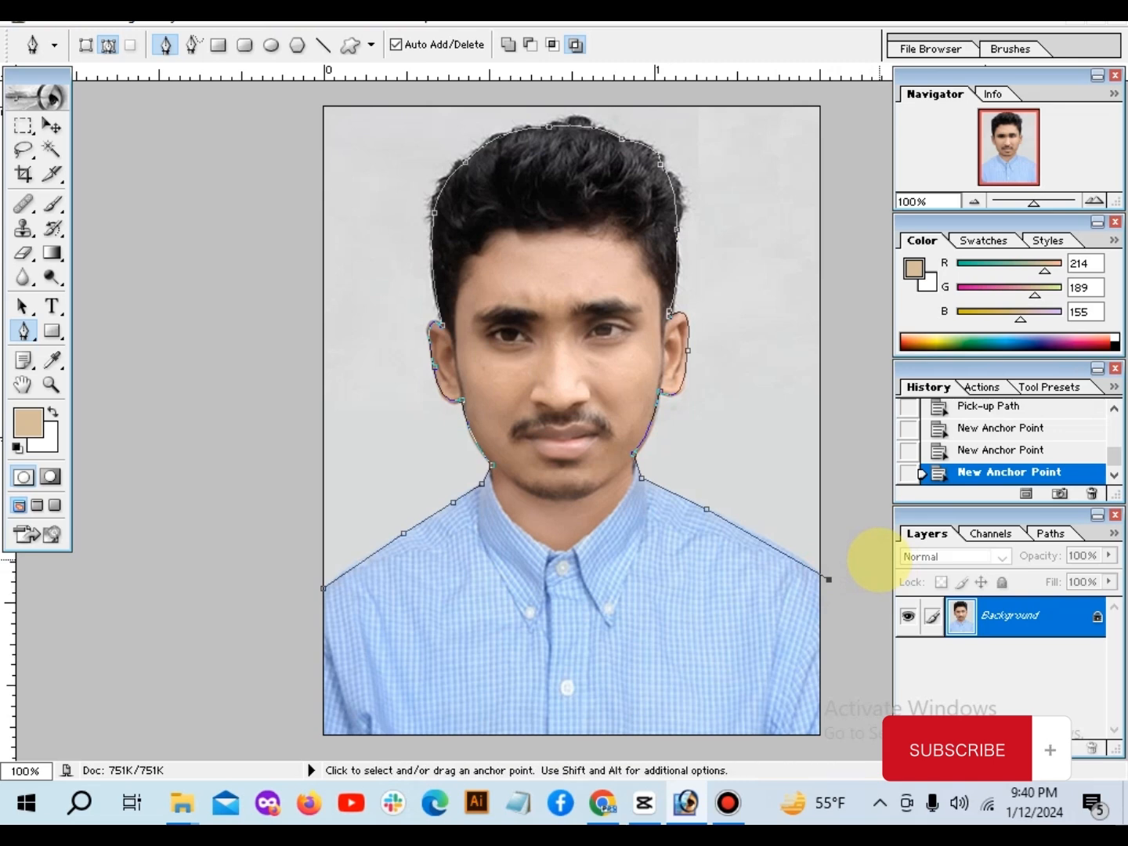
Step: Route the path around the outside of the canvas back beside its start and convert it into a selection of the backdrop
key("ctrl+minus")
left_click(802, 203)
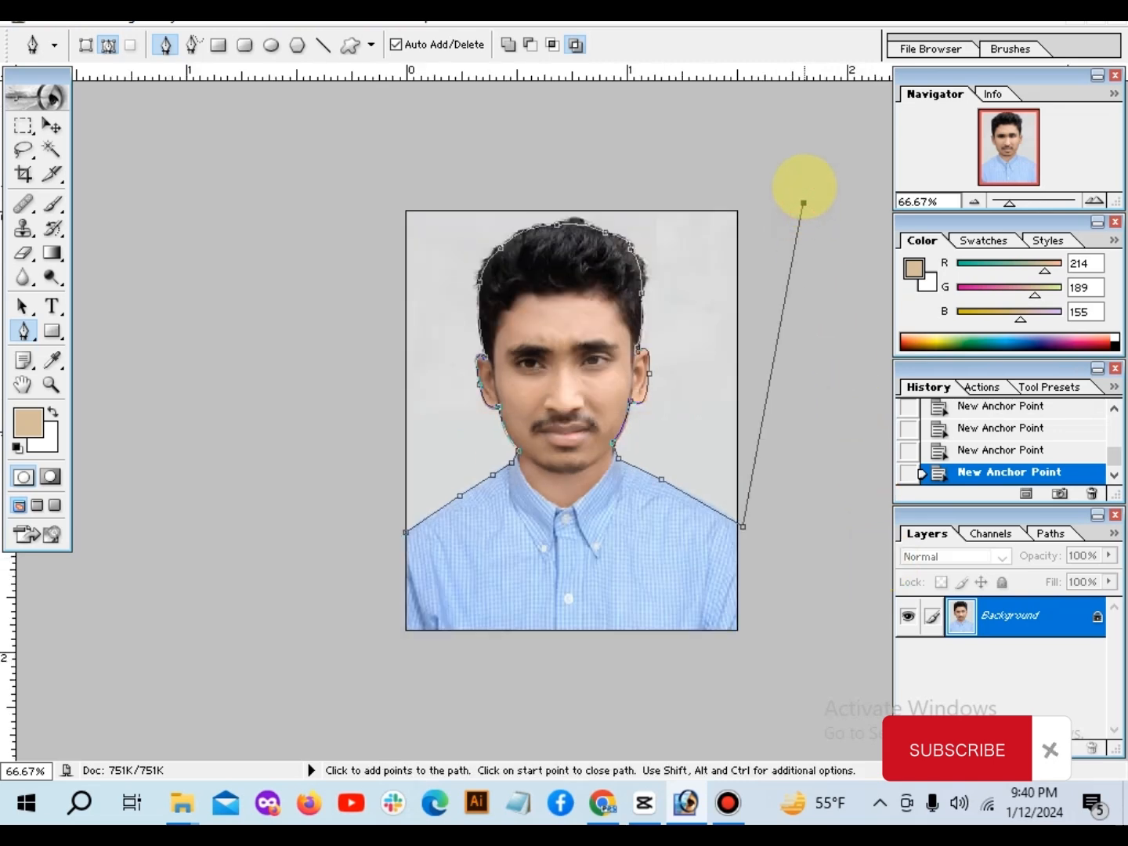
left_click(783, 158)
left_click(419, 128)
left_click(361, 154)
left_click(320, 234)
left_click(334, 483)
left_click(390, 532)
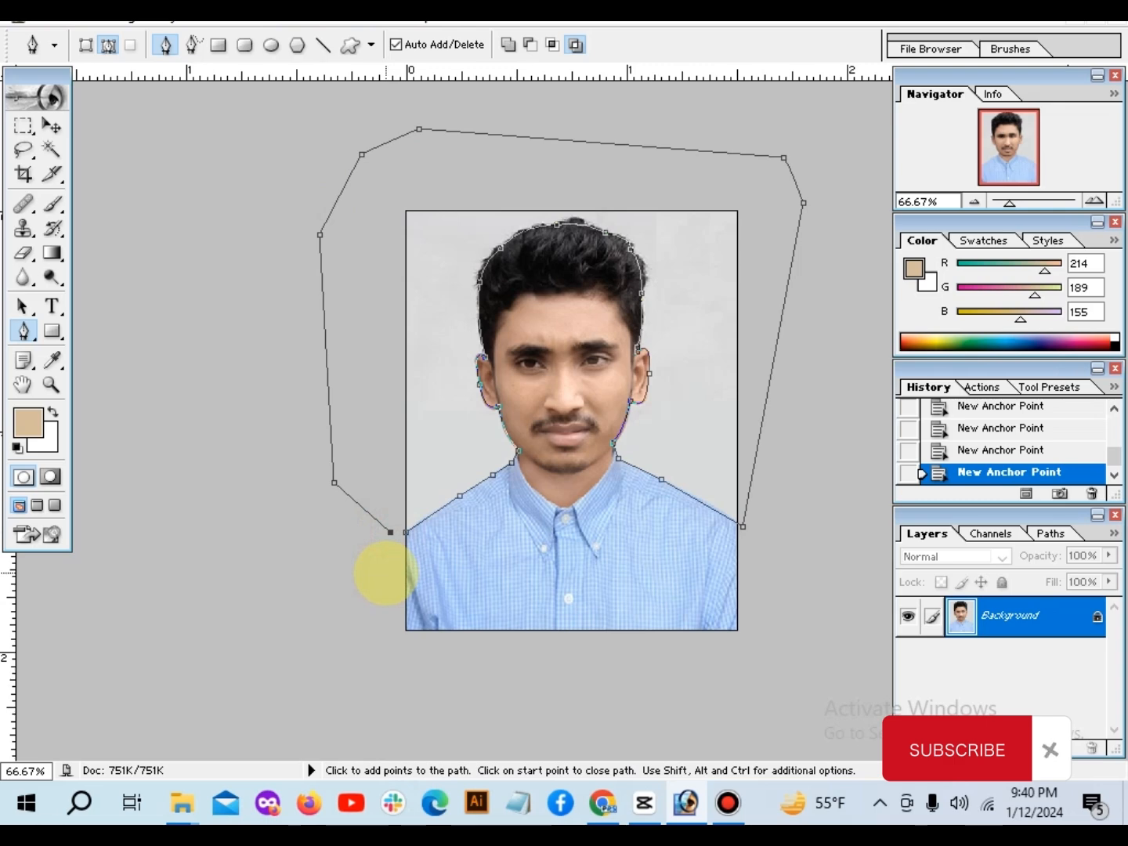
key("ctrl+Return")
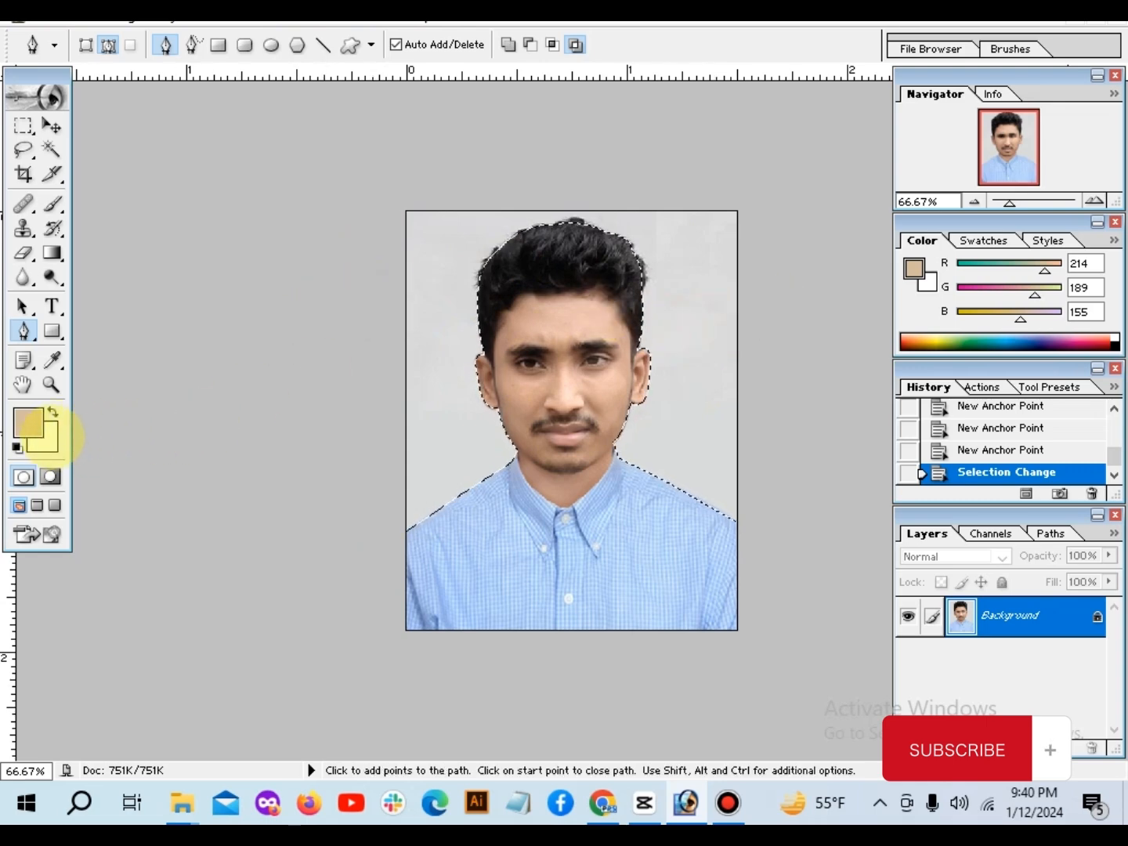
Step: Set the background color to blue 2B7EFA and clear the selected backdrop to it
left_click(52, 437)
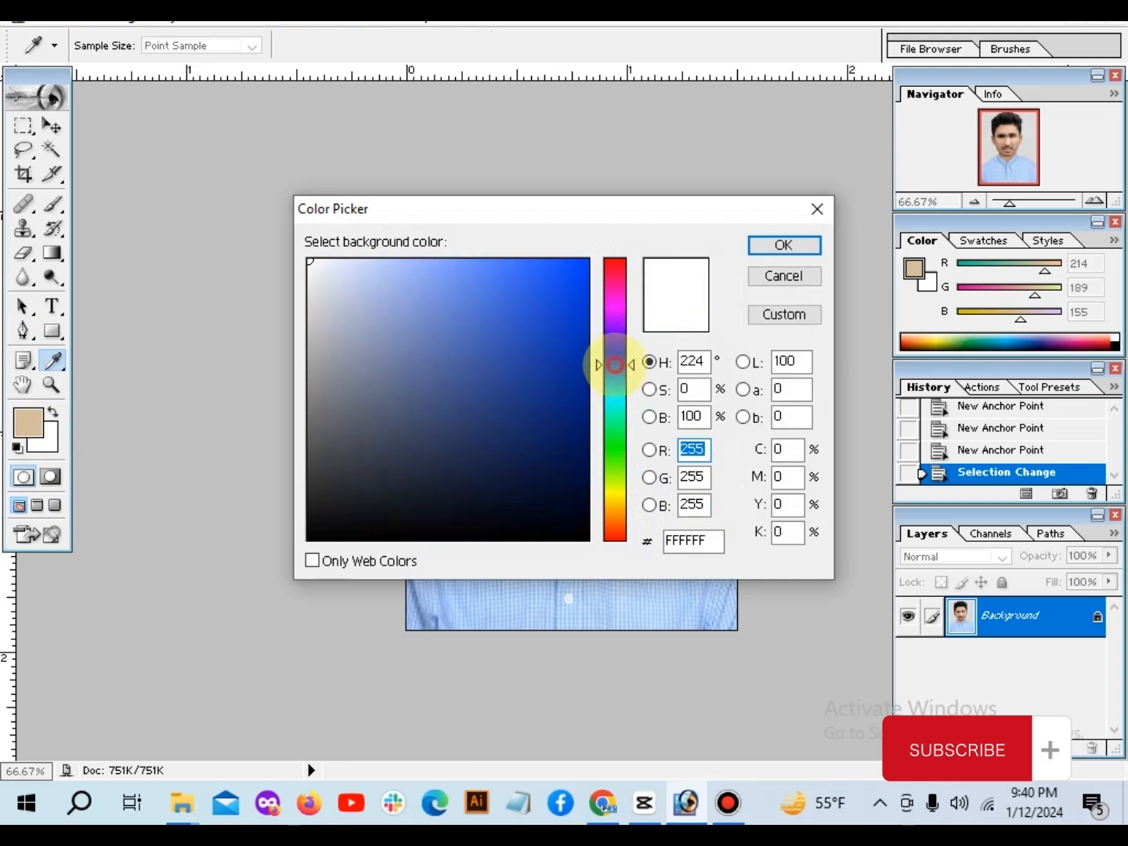
left_click(538, 262)
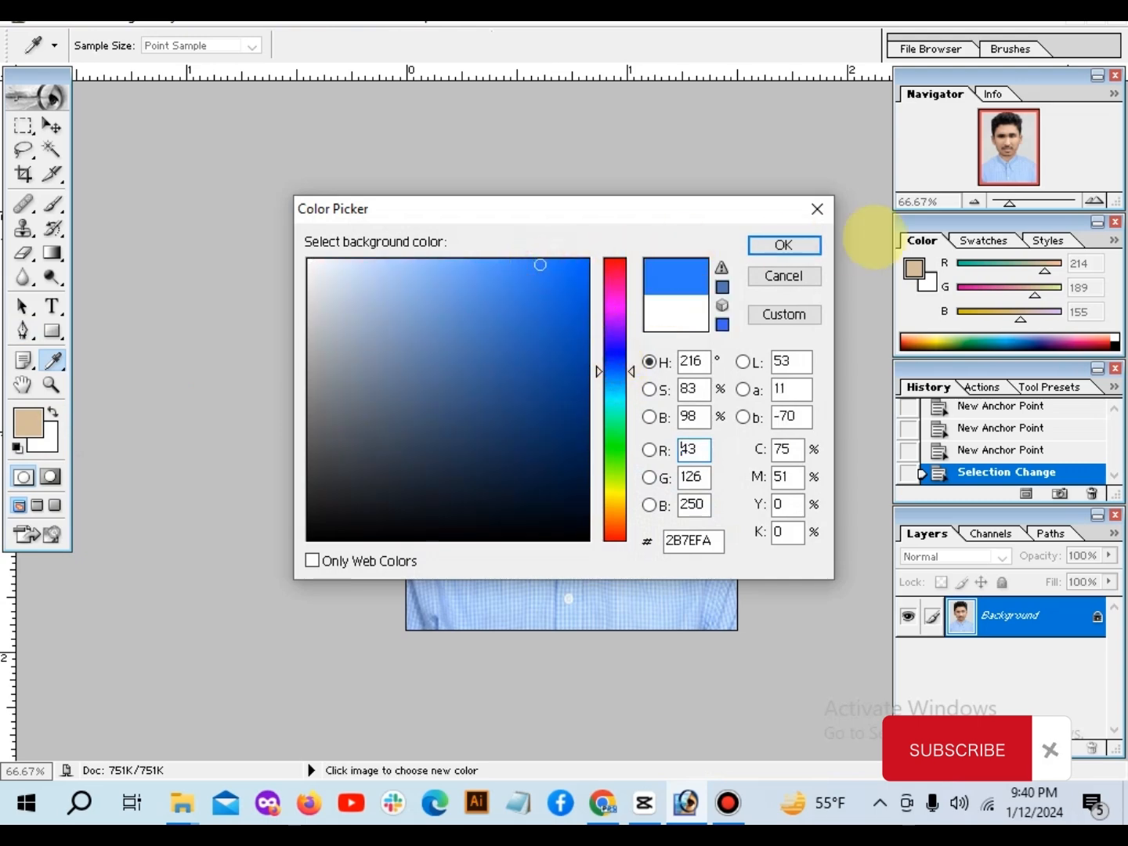
left_click(783, 245)
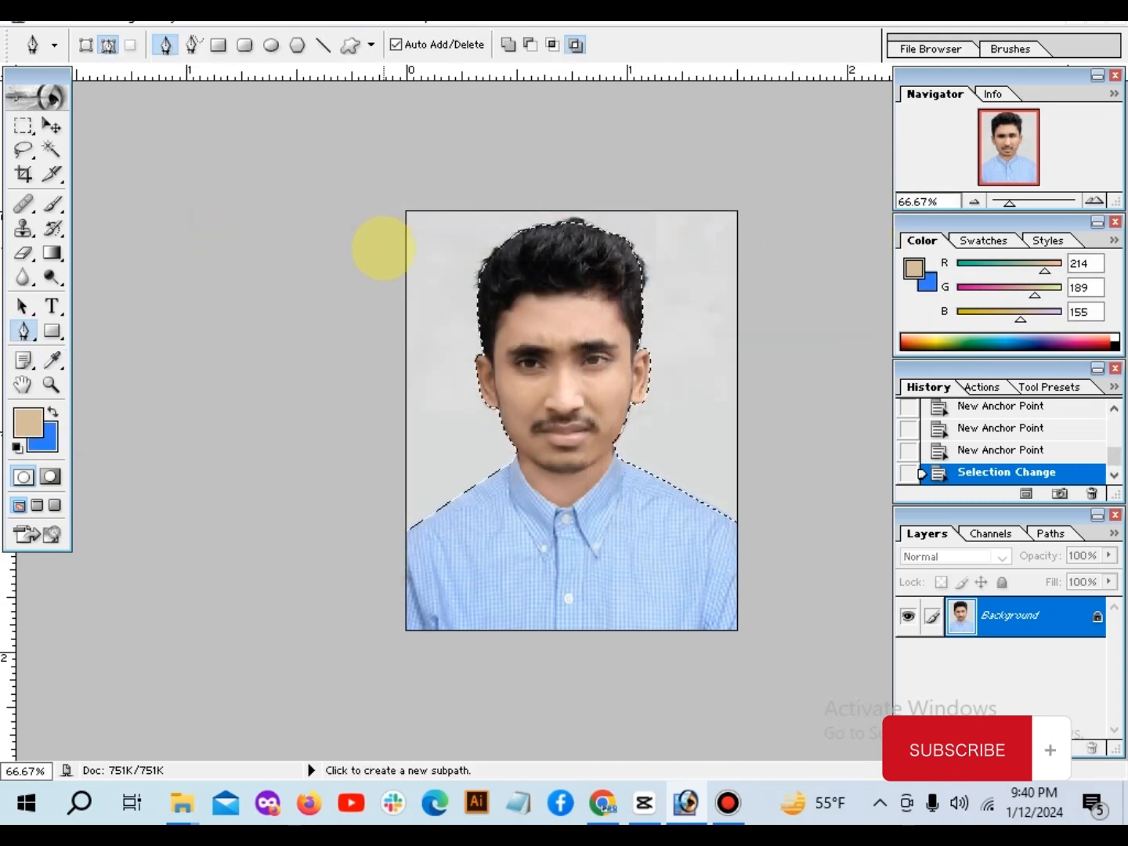
key("Delete")
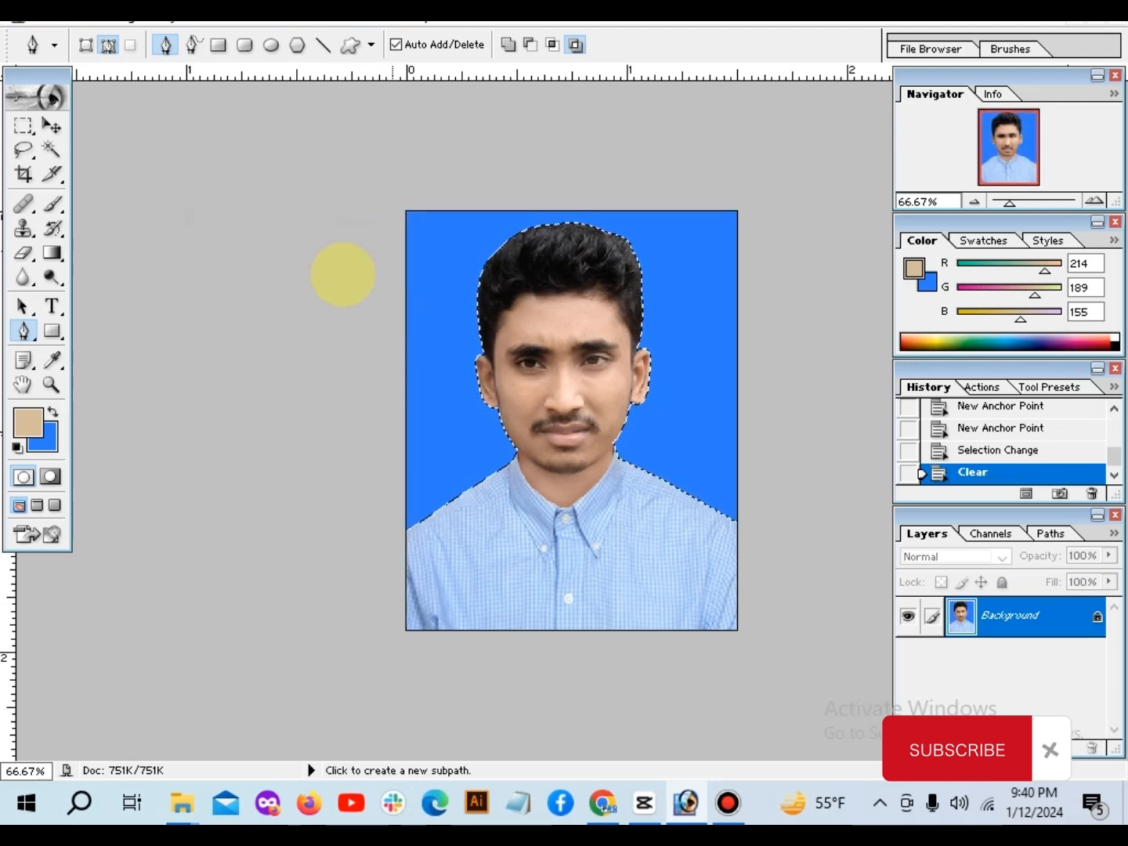
Step: Change the background color to a very pale blue and clear the selected backdrop to it
left_click(44, 433)
left_click_drag(316, 266, 332, 262)
key("Return")
key("Delete")
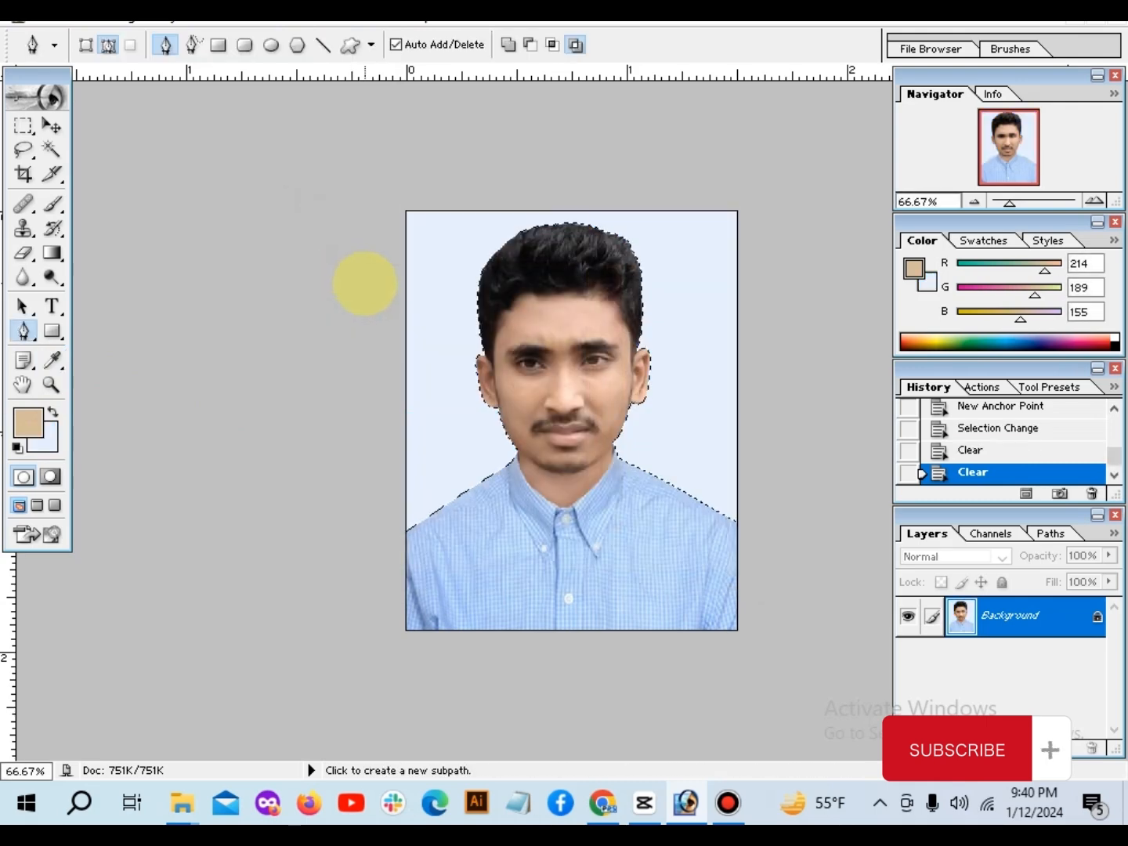
Step: Remove the selection around the backdrop
left_click(23, 125)
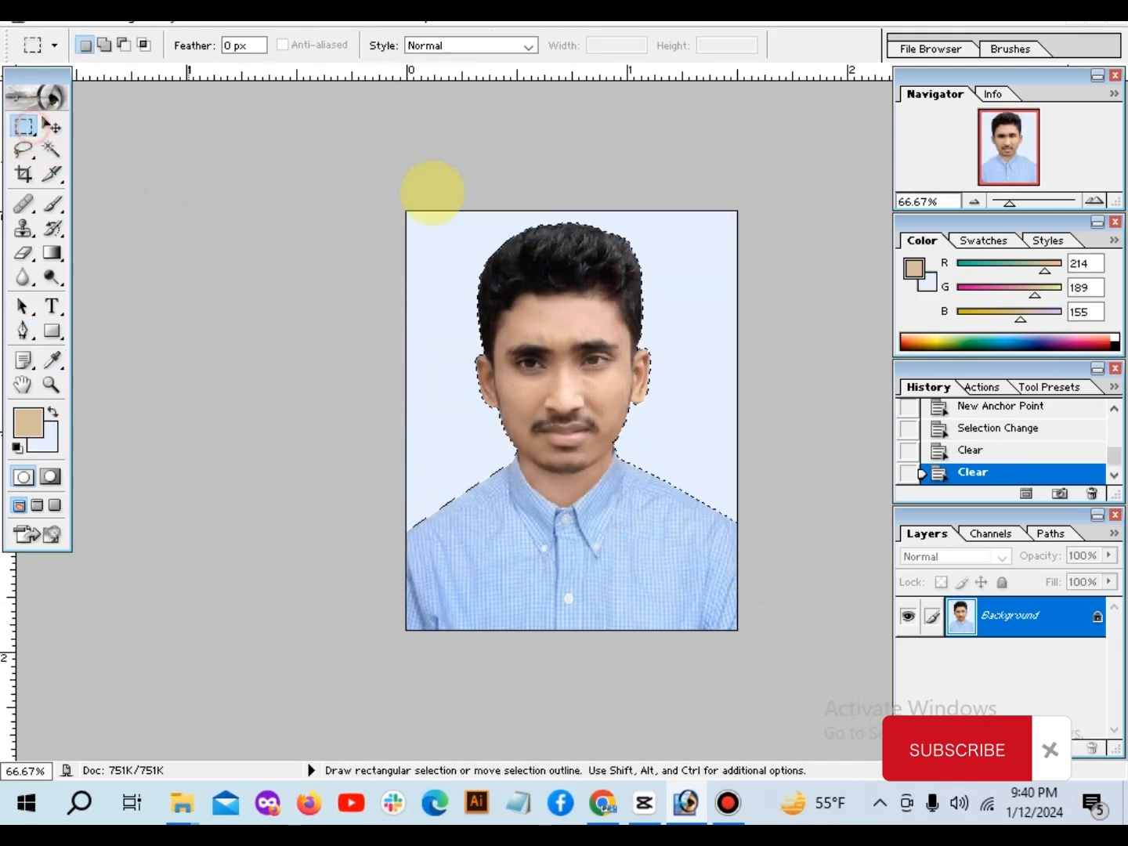
left_click(475, 189)
scroll(751, 335, "up", 2)
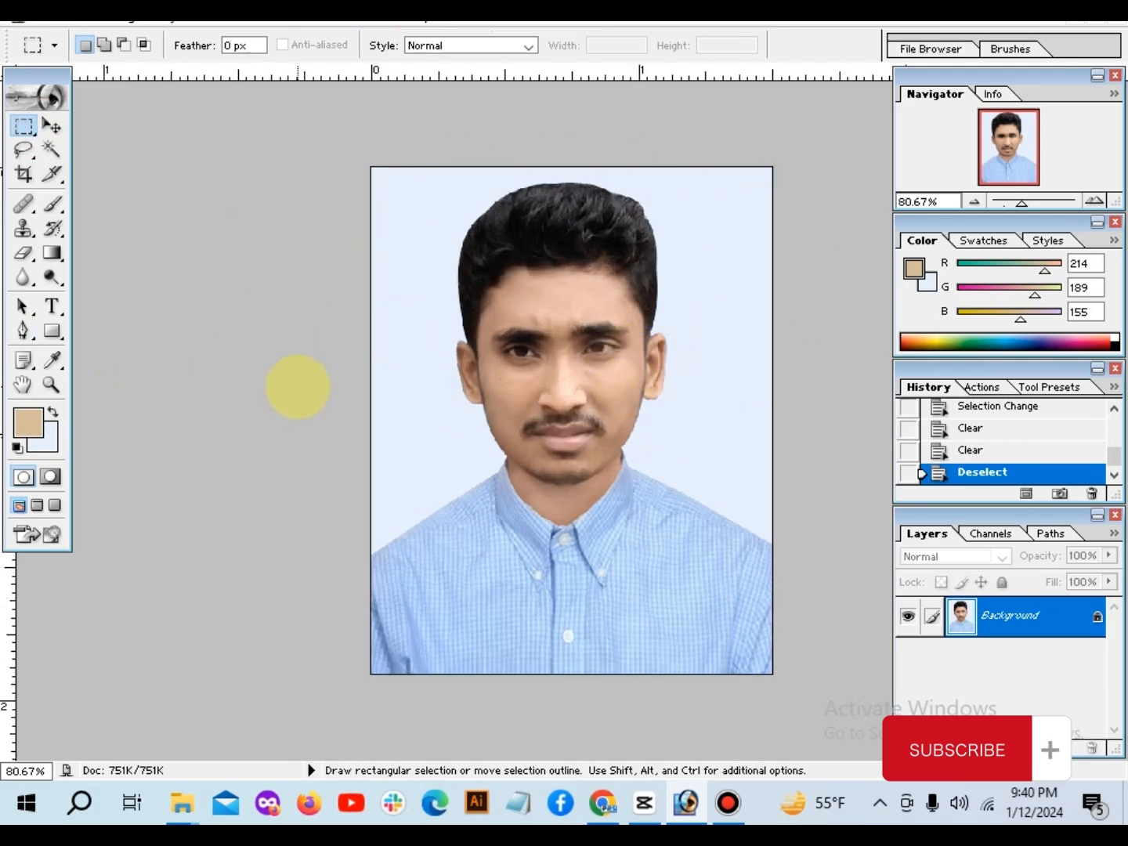
key("ctrl+z")
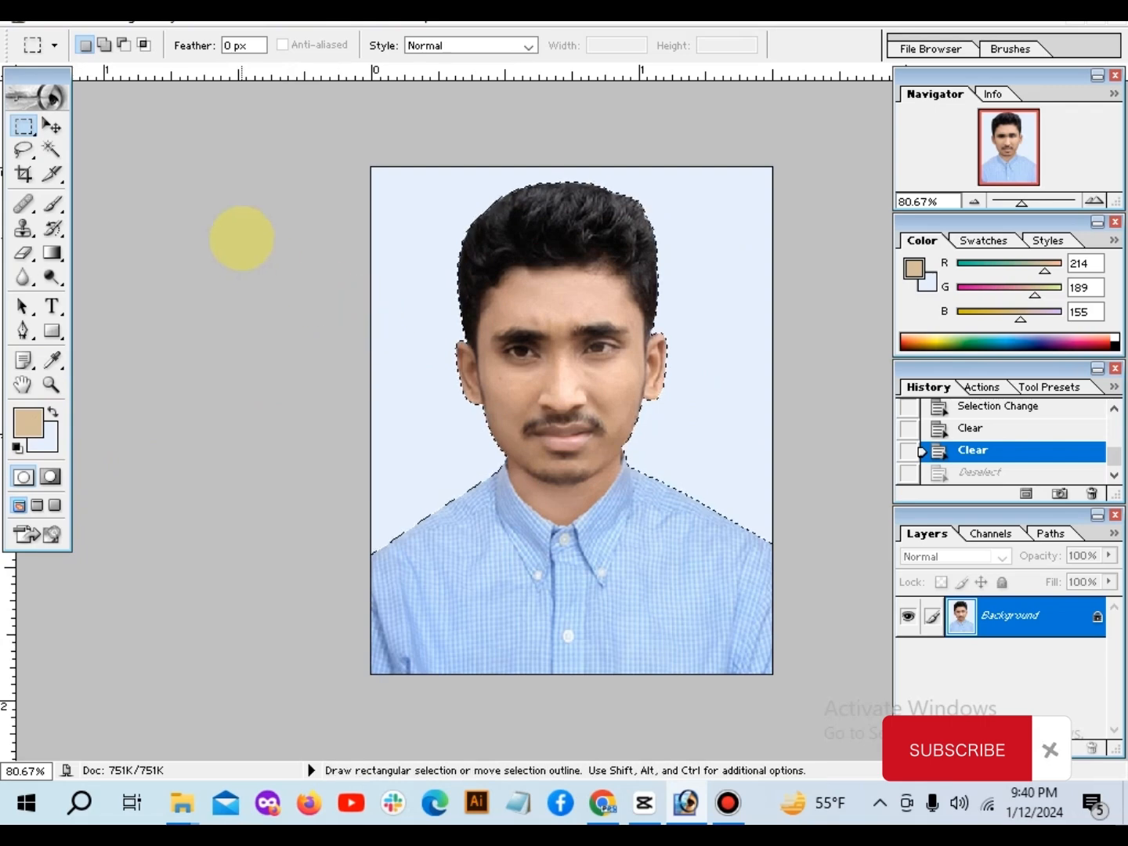
left_click(242, 238)
key("ctrl+minus")
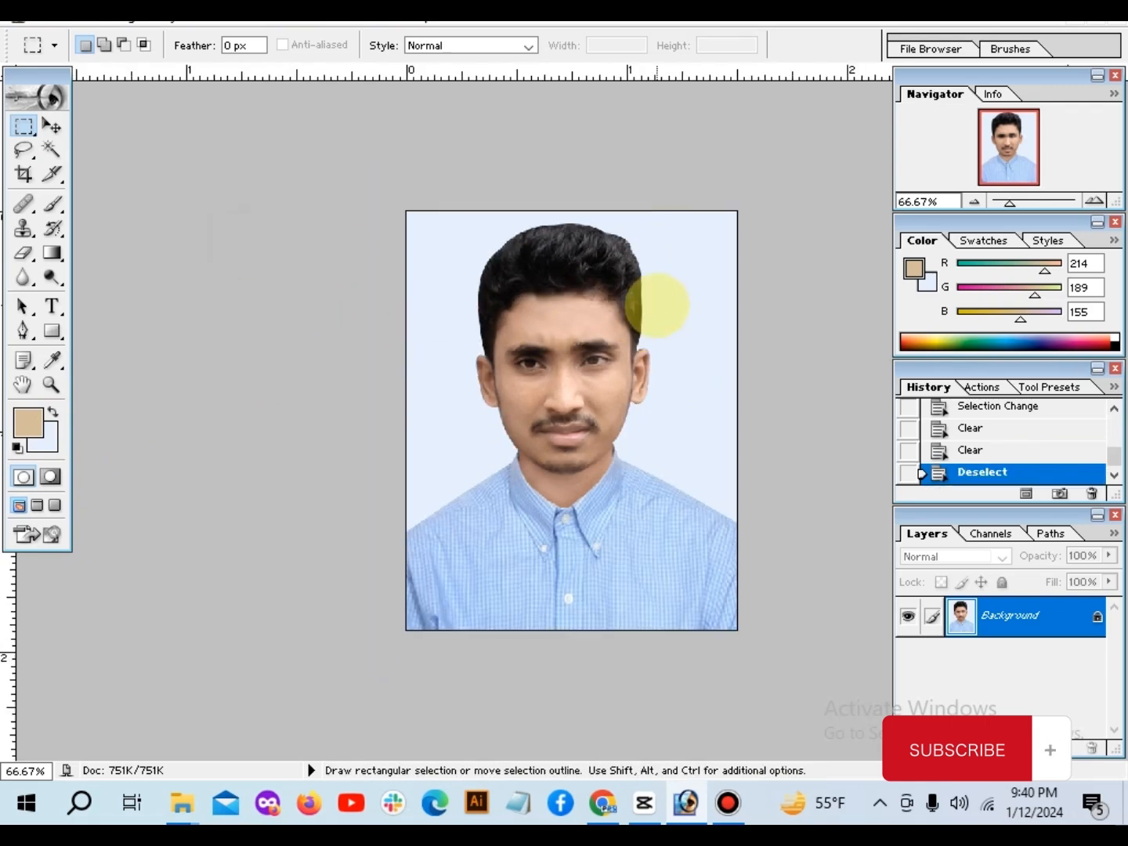
Step: Select the pale backdrop with the Magic Wand at tolerance 32, clear it to a saturated blue background color, and deselect
left_click(50, 148)
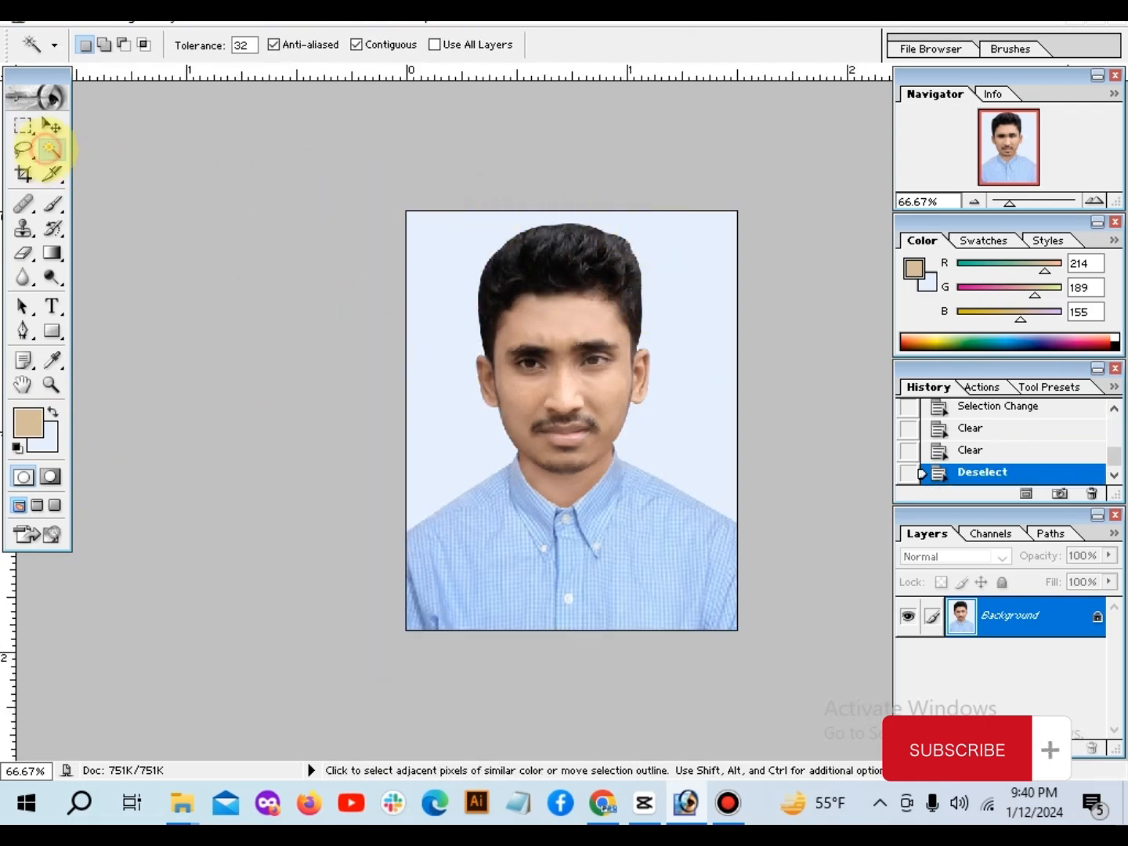
left_click(461, 252)
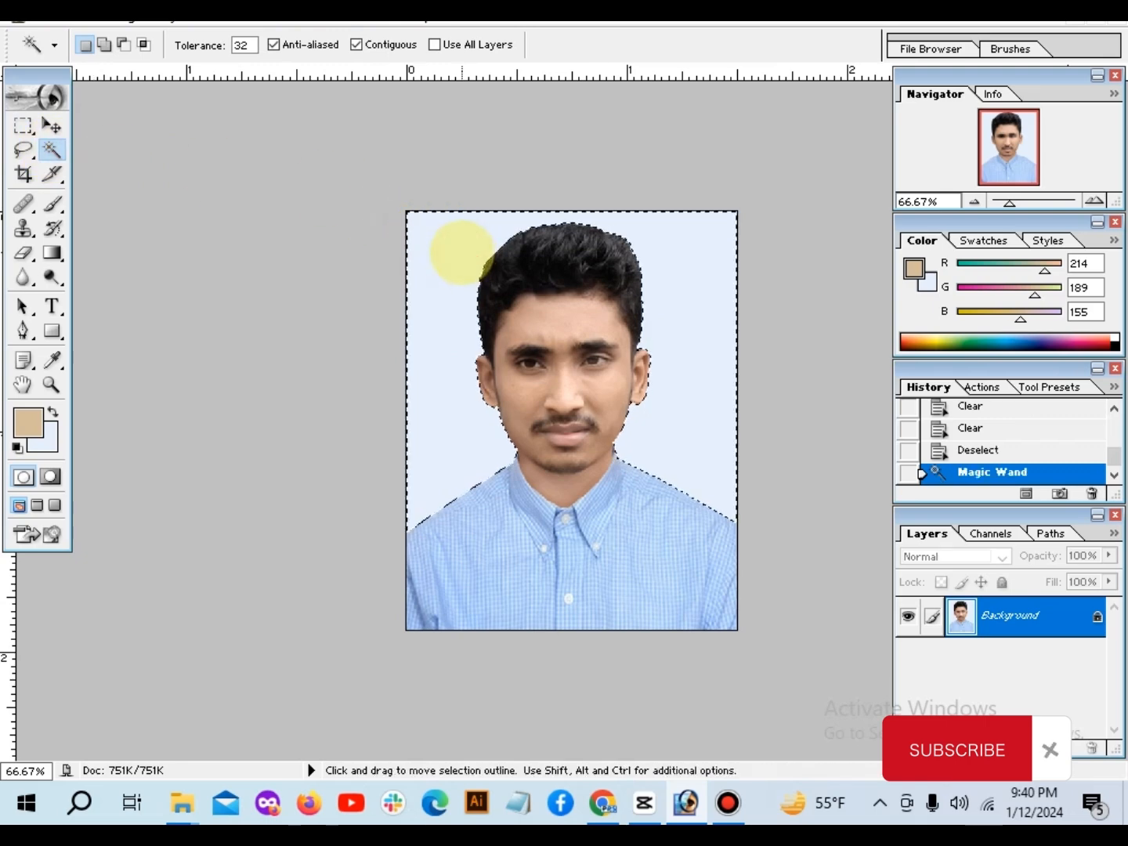
left_click(52, 444)
left_click(559, 280)
key("Return")
key("Delete")
left_click(342, 294)
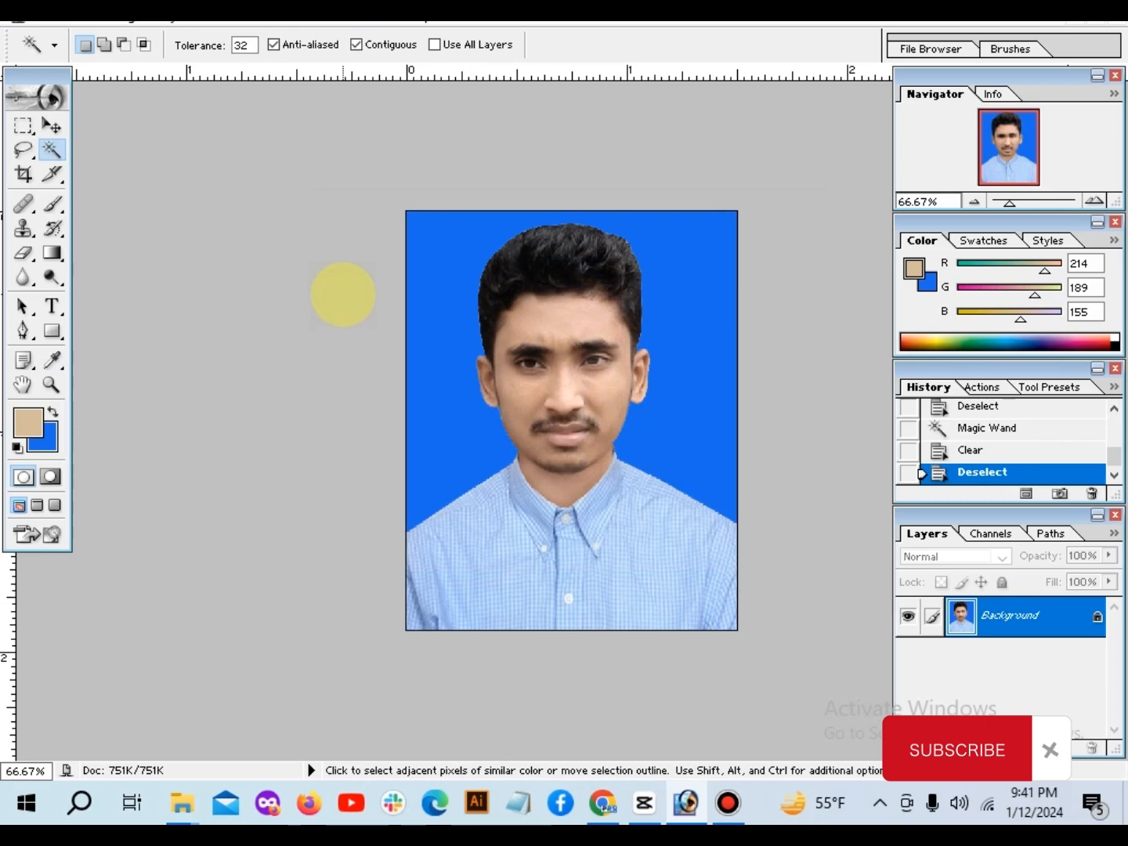
Step: Brighten the photo with a Curves adjustment, raising the RGB curve at input 119 to output 145
scroll(329, 355, "up", 2)
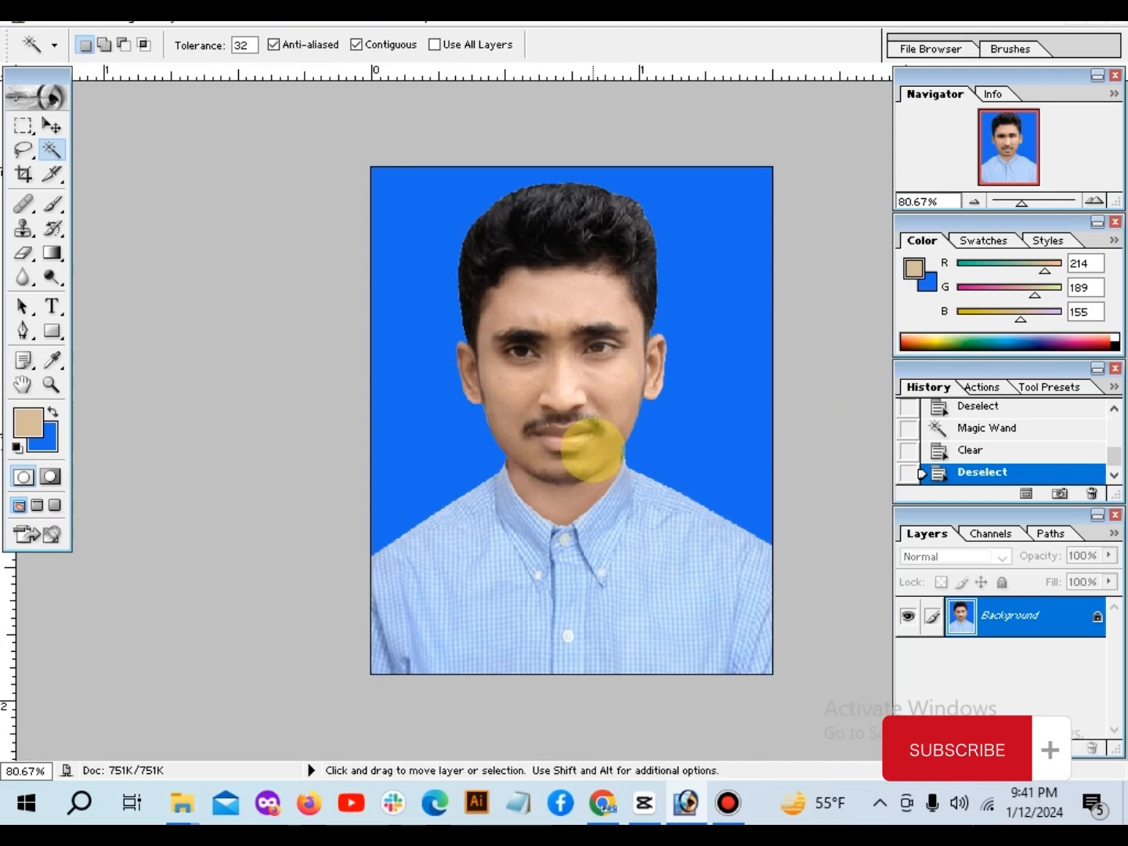
key("ctrl+m")
left_click_drag(604, 205, 915, 188)
left_click_drag(828, 328, 820, 320)
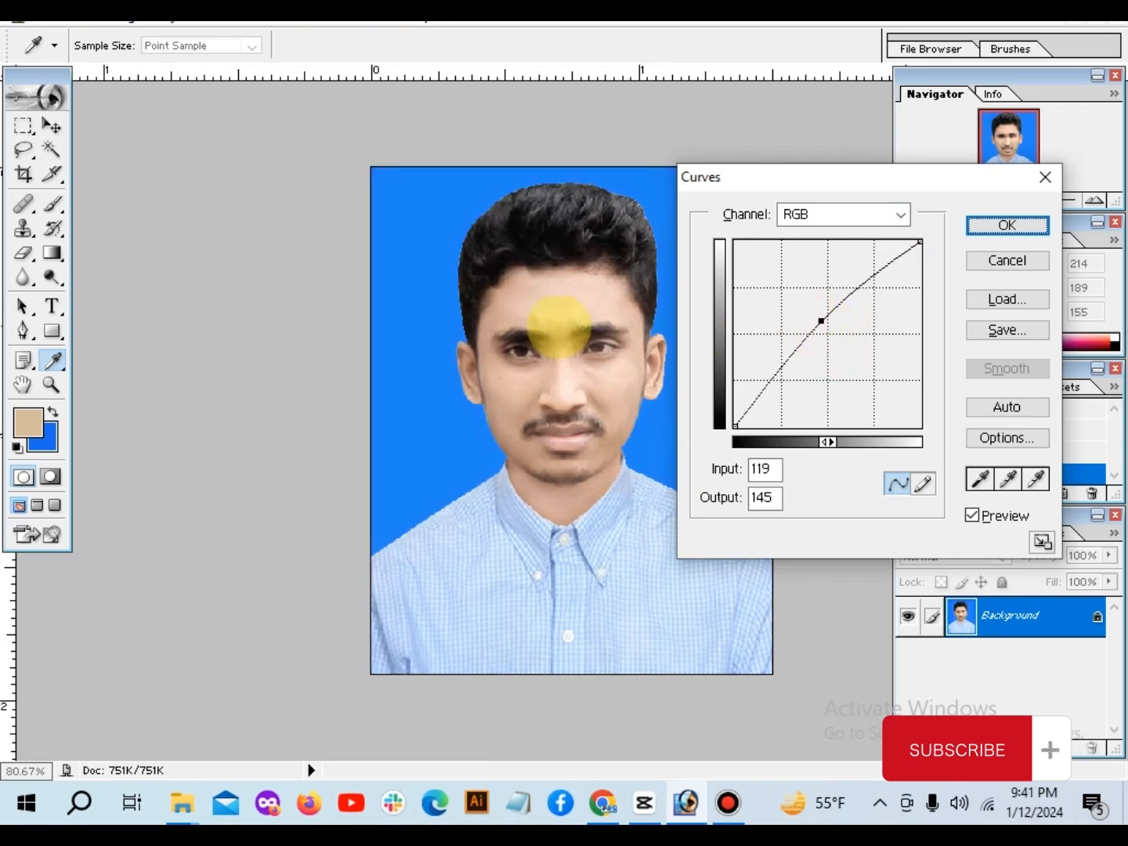
left_click(1003, 224)
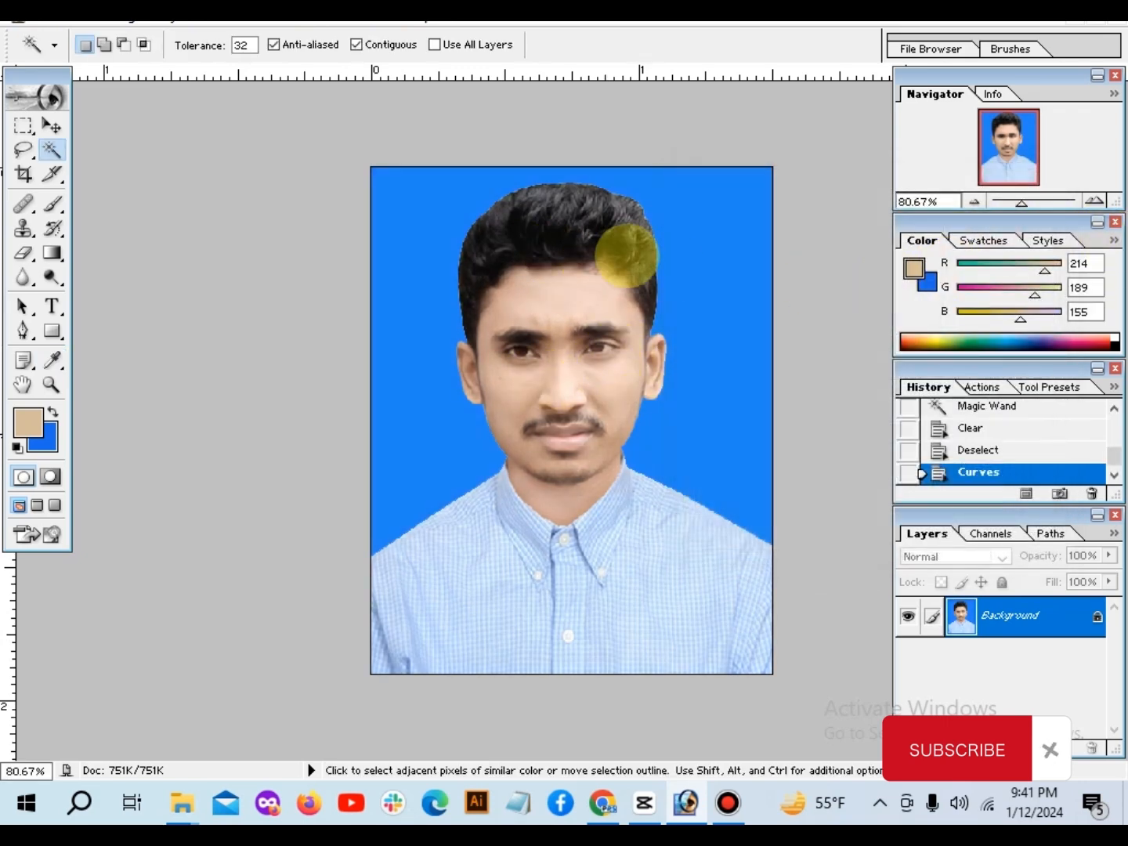
Step: Apply a Brightness/Contrast adjustment with brightness +9 and contrast +12
left_click(118, 17)
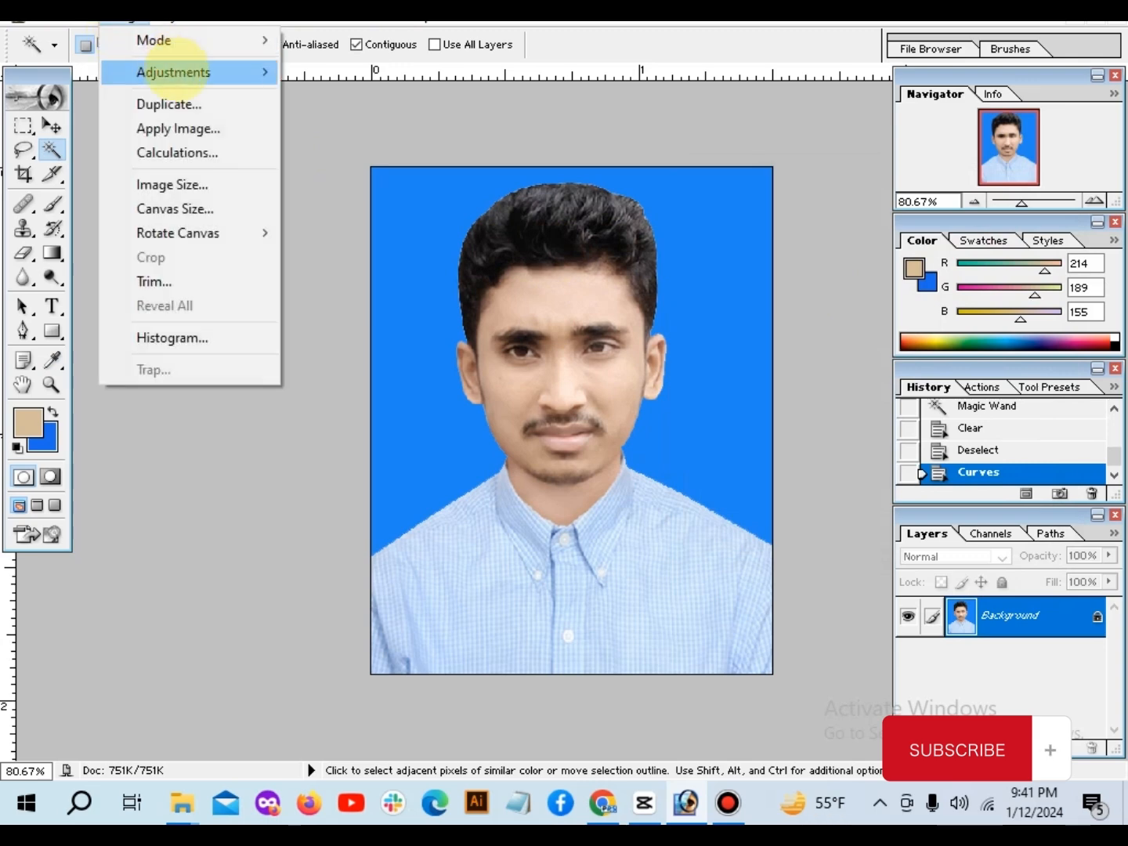
mouse_move(200, 71)
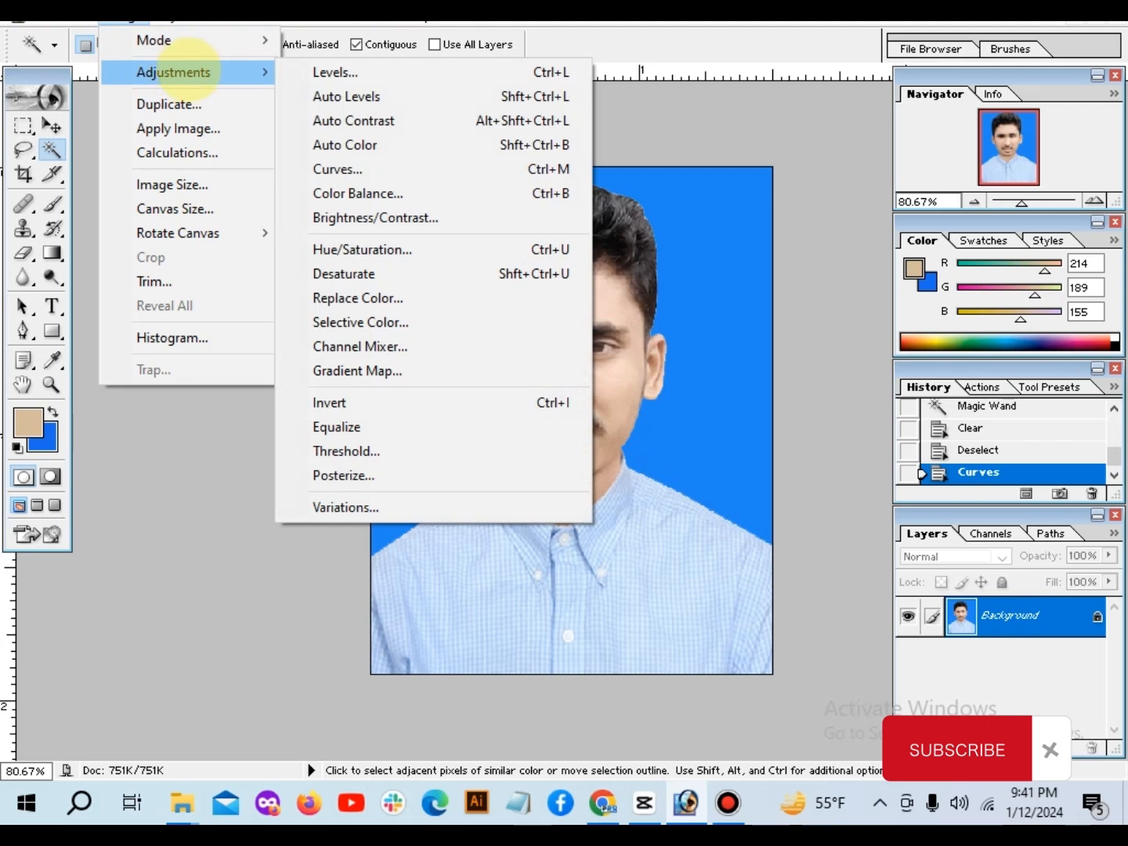
left_click(415, 218)
left_click_drag(673, 182, 795, 131)
left_click_drag(778, 190, 787, 191)
left_click_drag(777, 249, 789, 249)
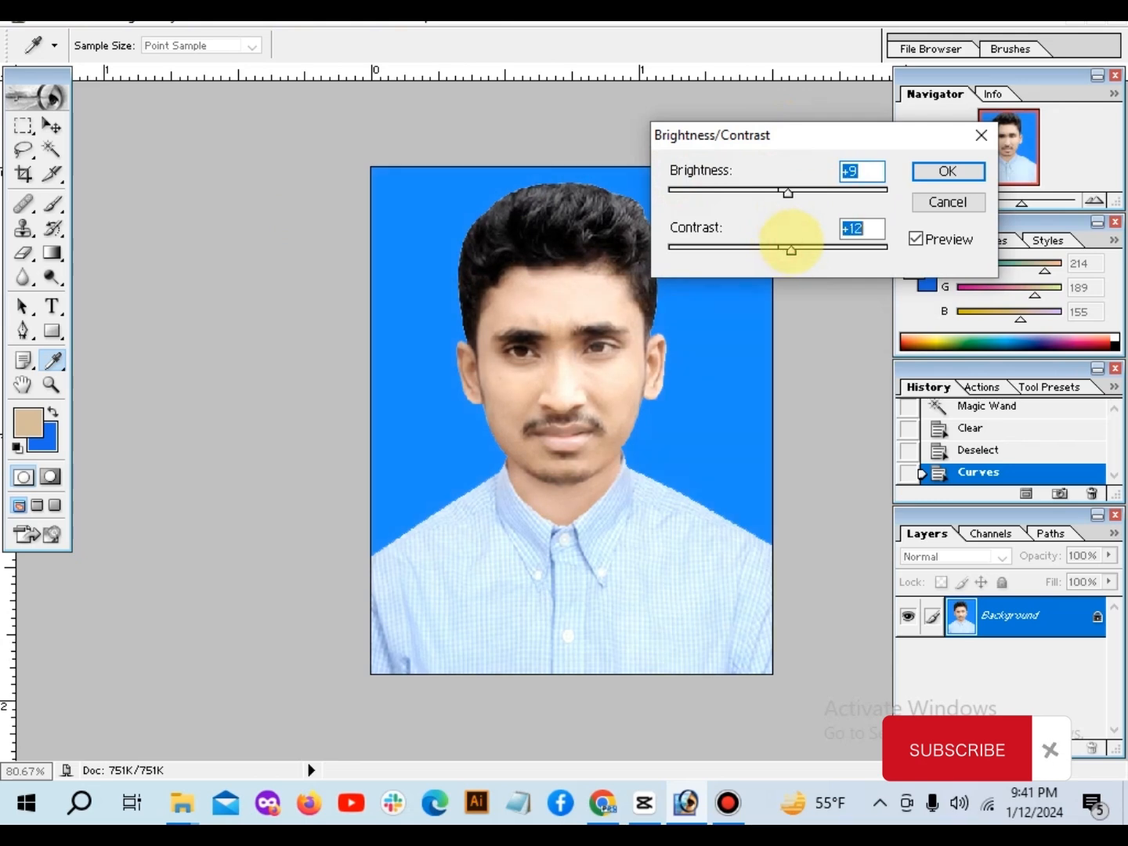
left_click(947, 170)
key("w")
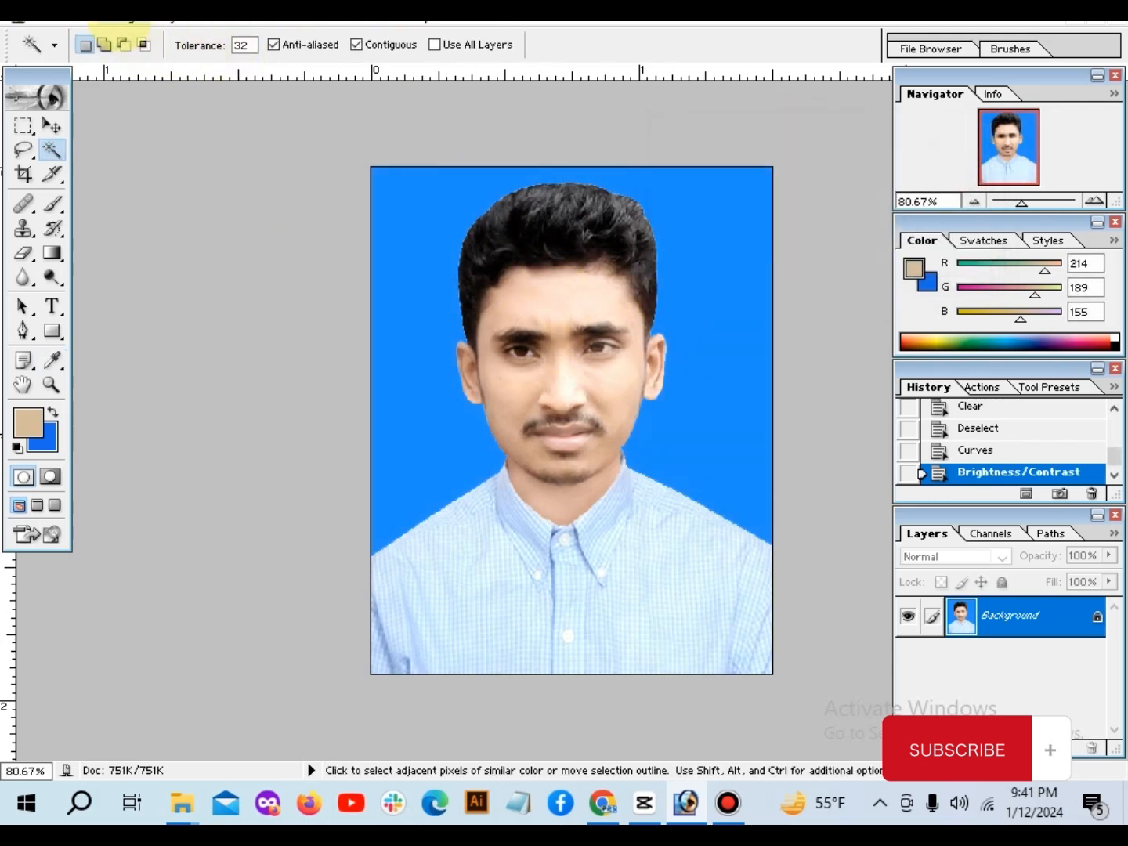
Step: In Selective Color, set the Reds to cyan -48, magenta -30, yellow -23 and black -33 with the Relative method
left_click(114, 18)
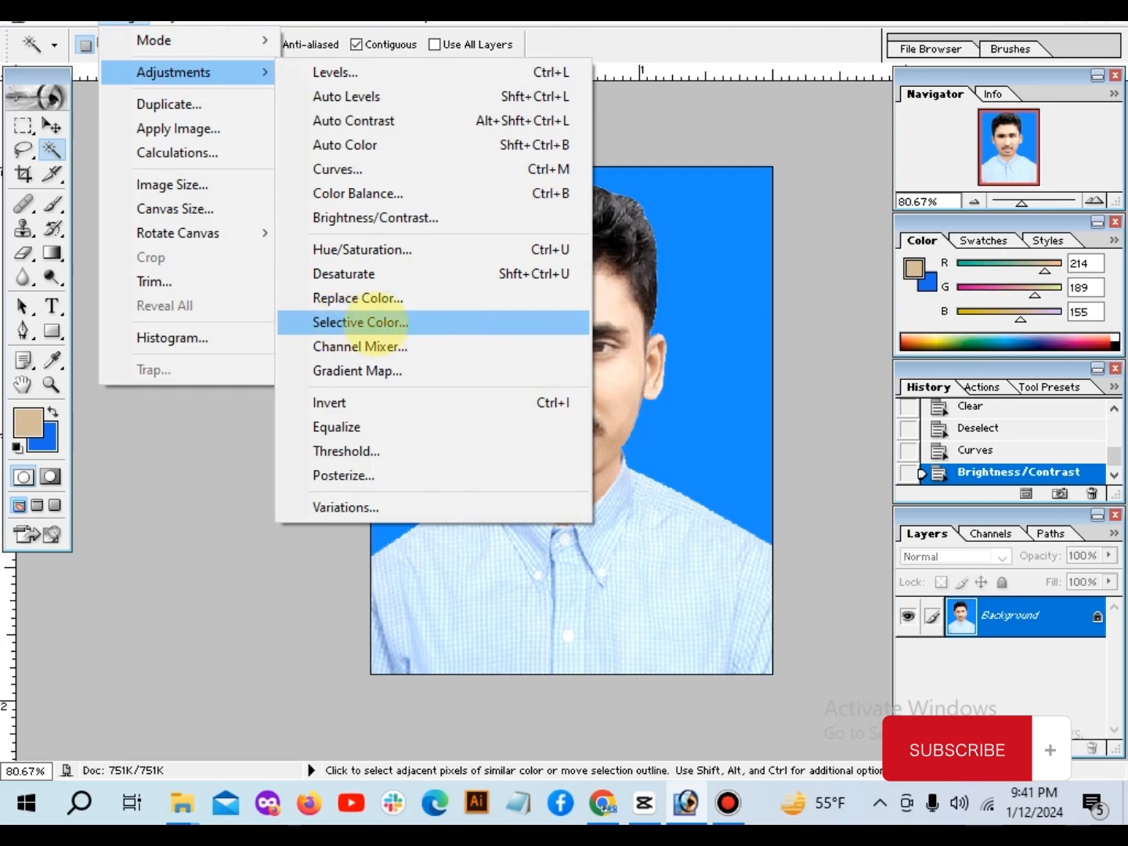
left_click(378, 322)
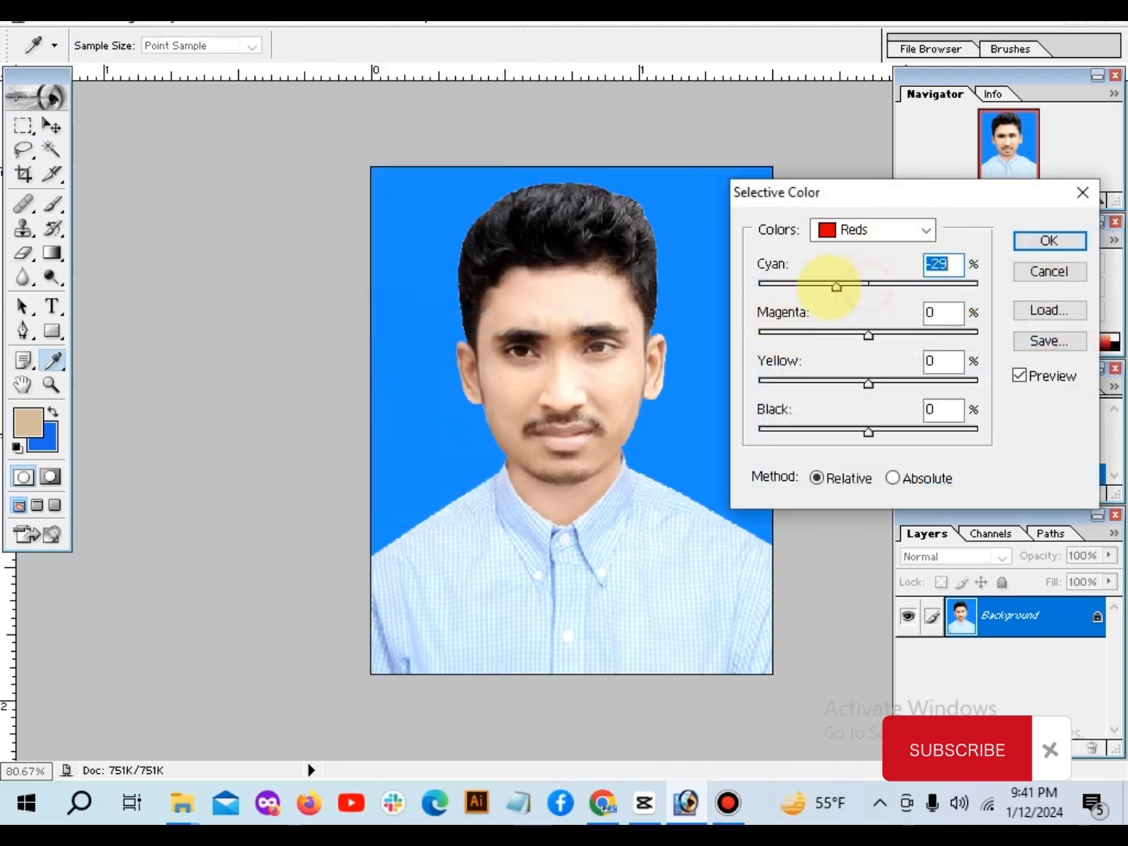
left_click_drag(867, 332, 843, 381)
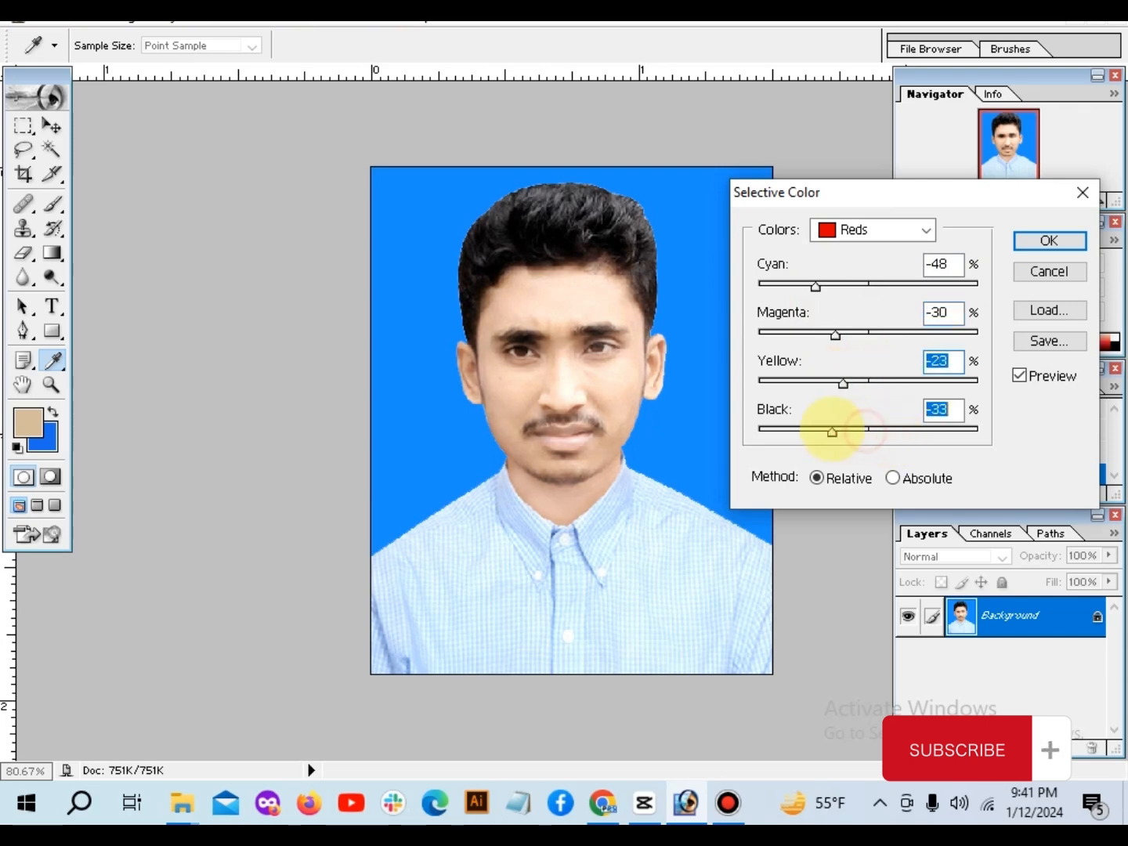
Step: Slightly reduce black in a second Selective Color range, increase it in a third range, and apply the adjustment
left_click(861, 229)
left_click(856, 266)
left_click_drag(867, 431, 859, 431)
left_click(850, 228)
left_click(863, 389)
left_click_drag(868, 431, 919, 411)
left_click(1048, 240)
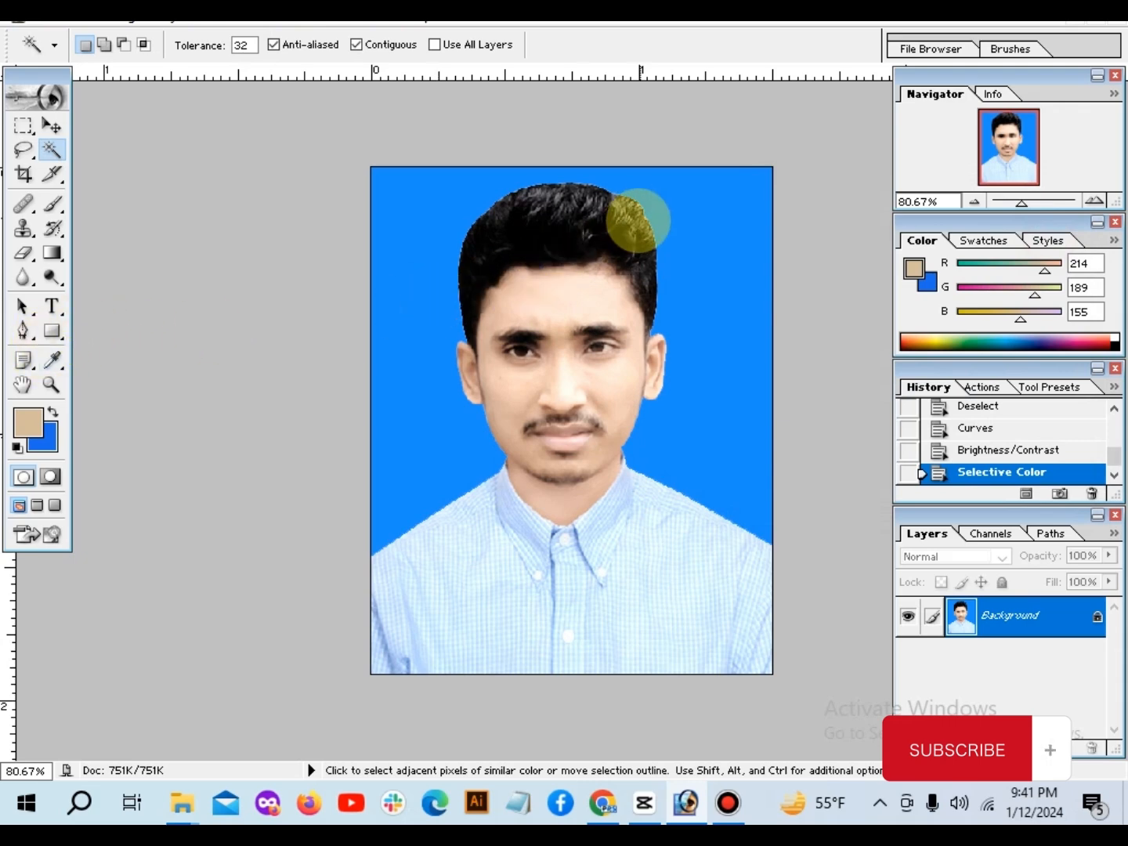
Step: Darken the crown and right side of the hair with the Burn tool on Midtones at 50% exposure, shrinking the brush to 30
key("ctrl+plus")
key("ctrl+plus")
left_click_drag(657, 191, 602, 476)
mouse_move(51, 276)
left_mouse_down()
mouse_move(104, 277)
mouse_move(114, 296)
left_mouse_up()
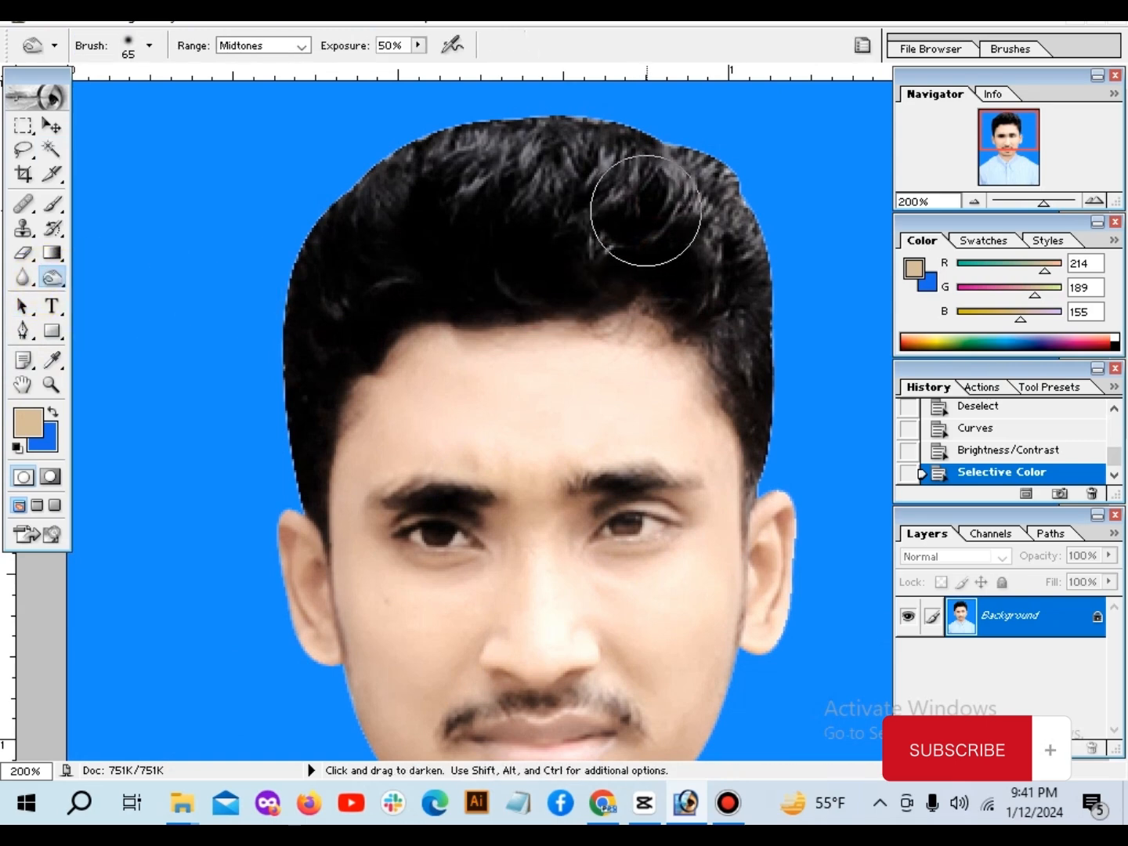
key("bracketleft")
key("bracketleft")
mouse_move(649, 188)
left_mouse_down()
mouse_move(699, 218)
mouse_move(698, 188)
mouse_move(736, 265)
mouse_move(675, 174)
left_mouse_up()
key("bracketleft")
mouse_move(586, 185)
left_mouse_down()
mouse_move(486, 161)
mouse_move(541, 160)
left_mouse_up()
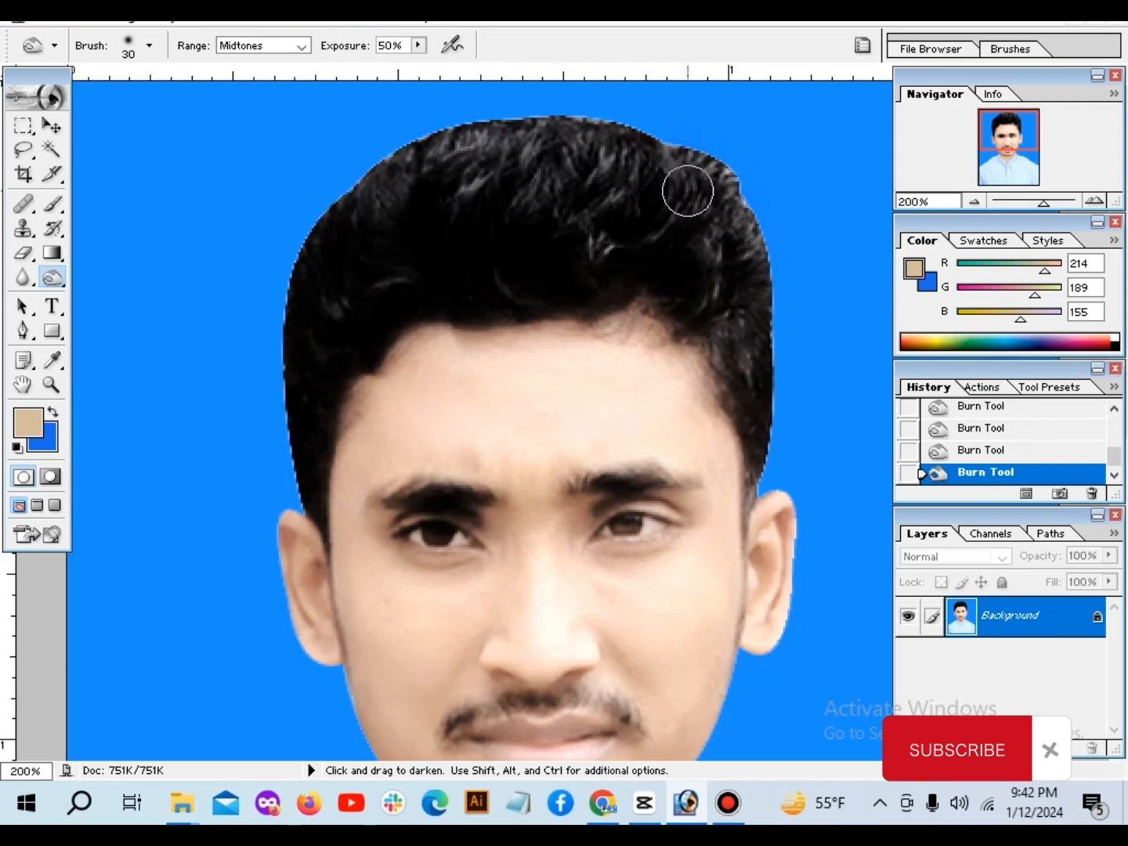
left_click_drag(693, 182, 751, 258)
scroll(708, 356, "down", 3)
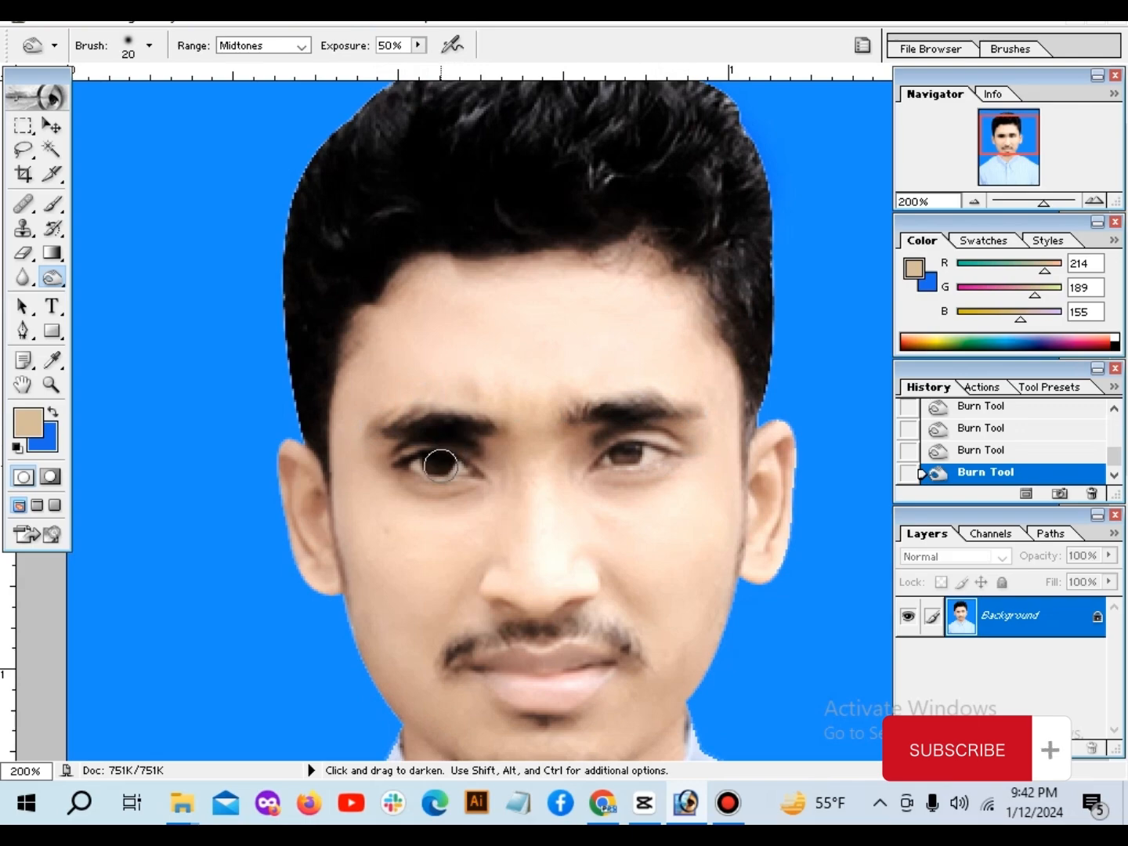
key("ctrl+minus")
key("ctrl+minus")
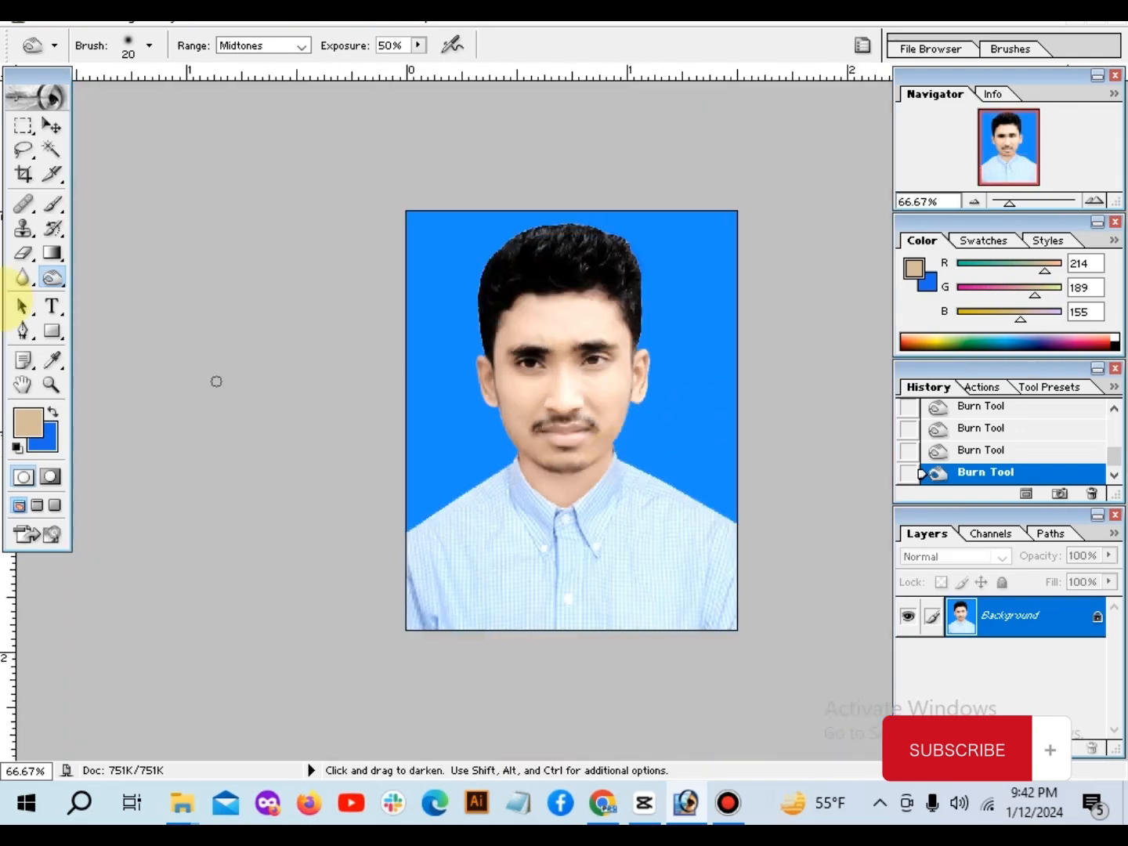
left_click(23, 277)
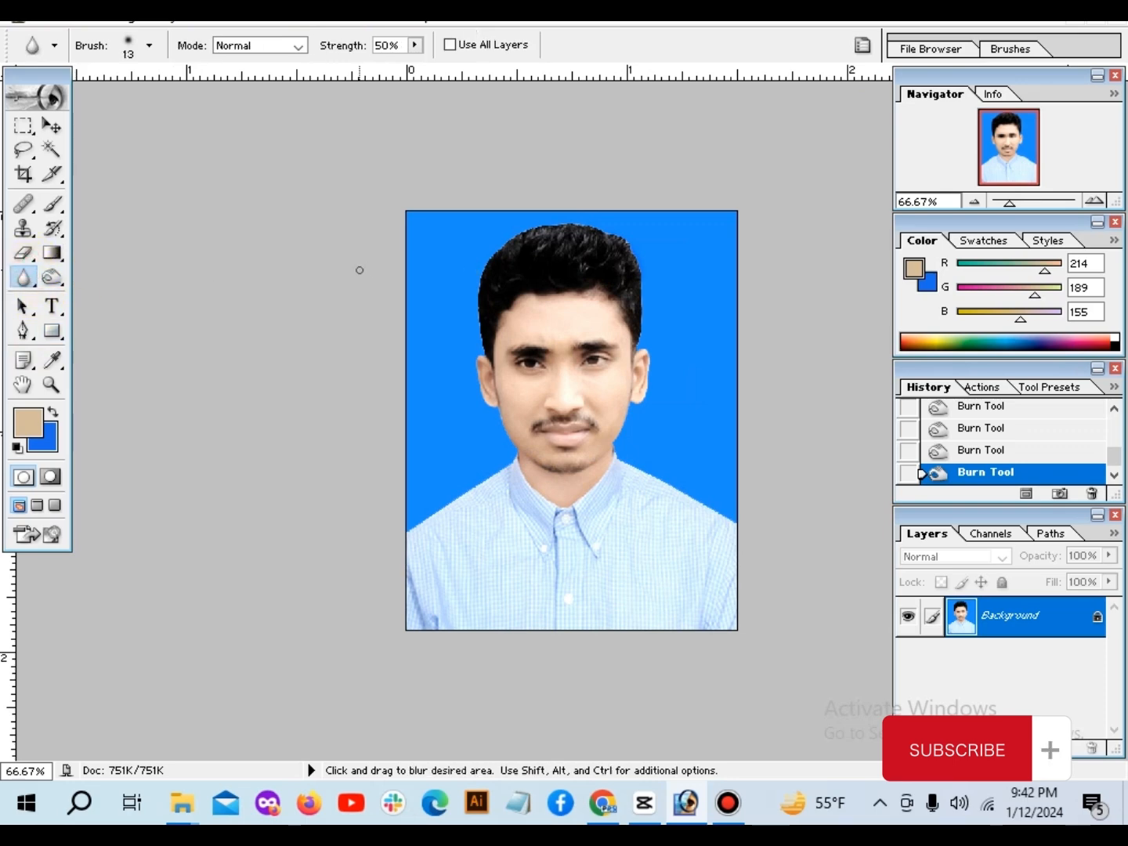
key("ctrl")
key("ctrl")
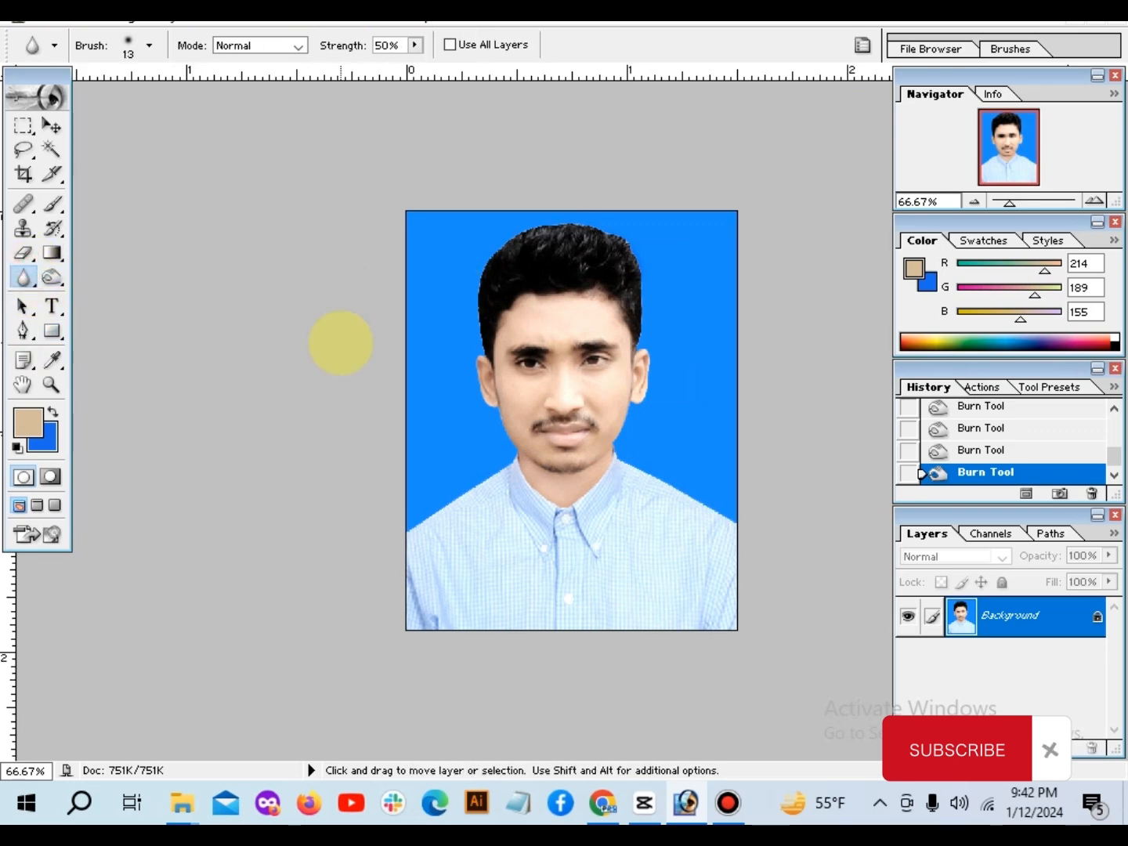
Step: Create a blank 8.267 × 11.693 in document and place its window beside the portrait document
key("ctrl+n")
left_click(756, 252)
left_click_drag(332, 96, 738, 149)
Step: Copy the finished passport photo into the blank document as a new layer with the Move tool
left_click(52, 128)
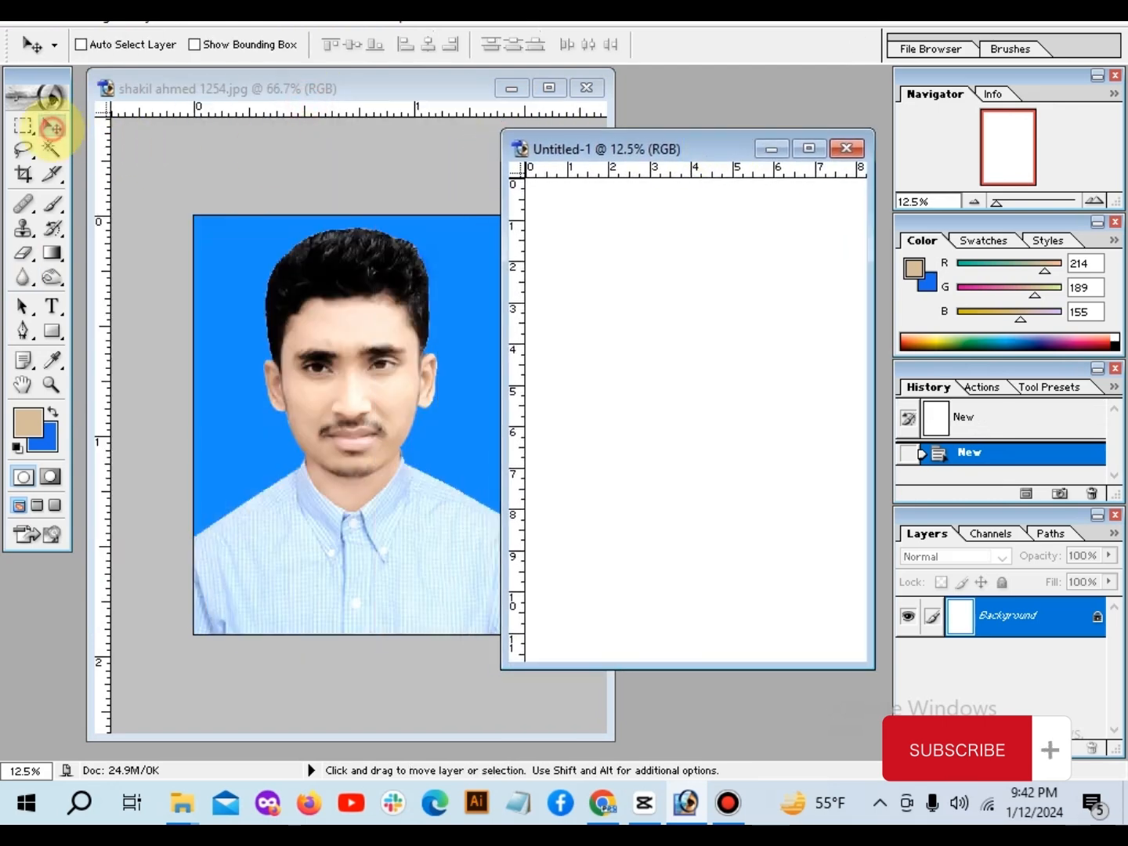
left_click(333, 353)
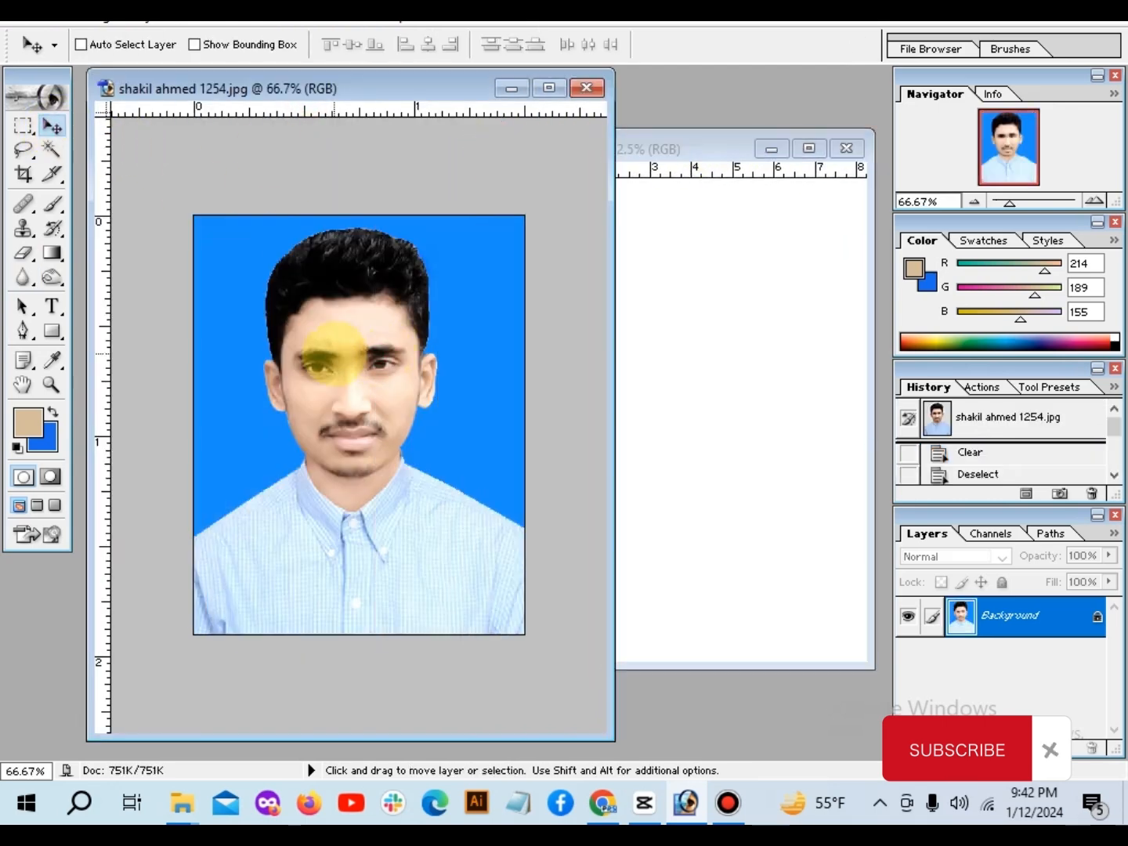
left_click_drag(344, 352, 695, 302)
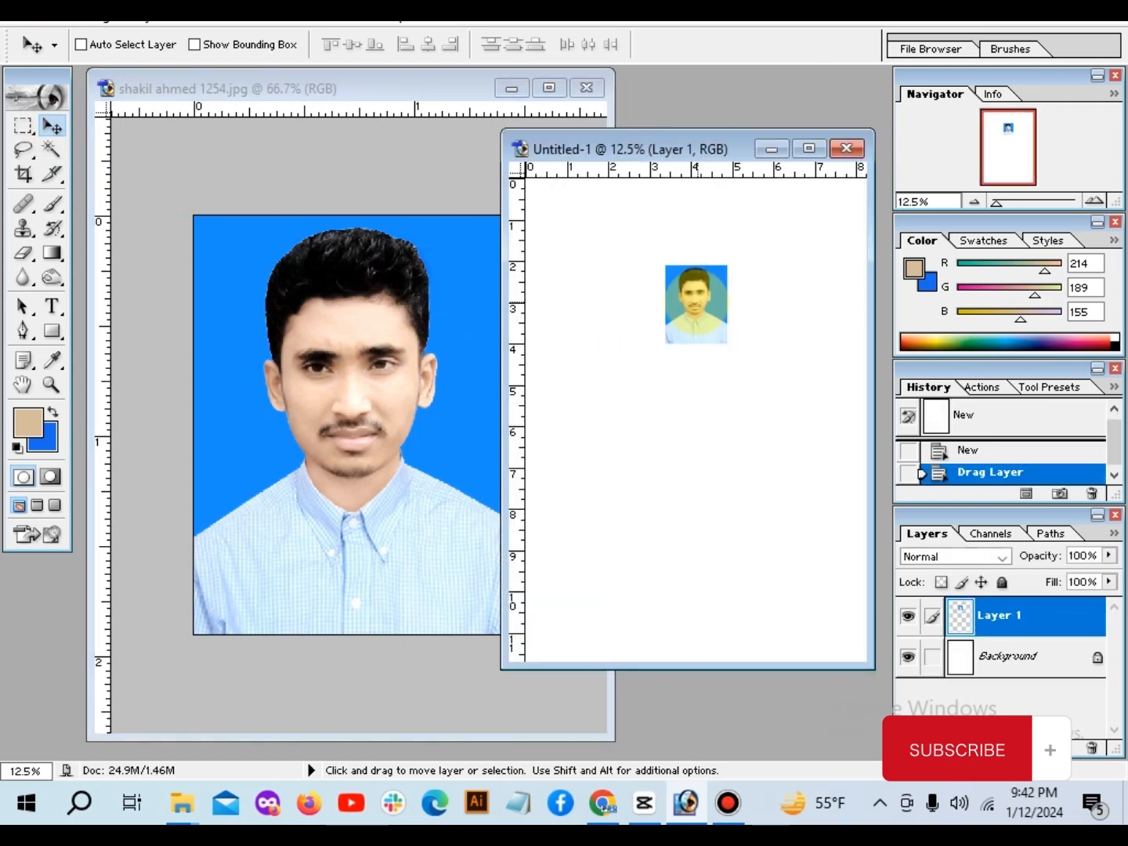
Step: Move the photo into the sheet's upper-left corner and place a duplicate directly beside it with a narrow gap
left_click_drag(575, 245, 619, 210)
right_click(553, 216)
left_click(581, 227)
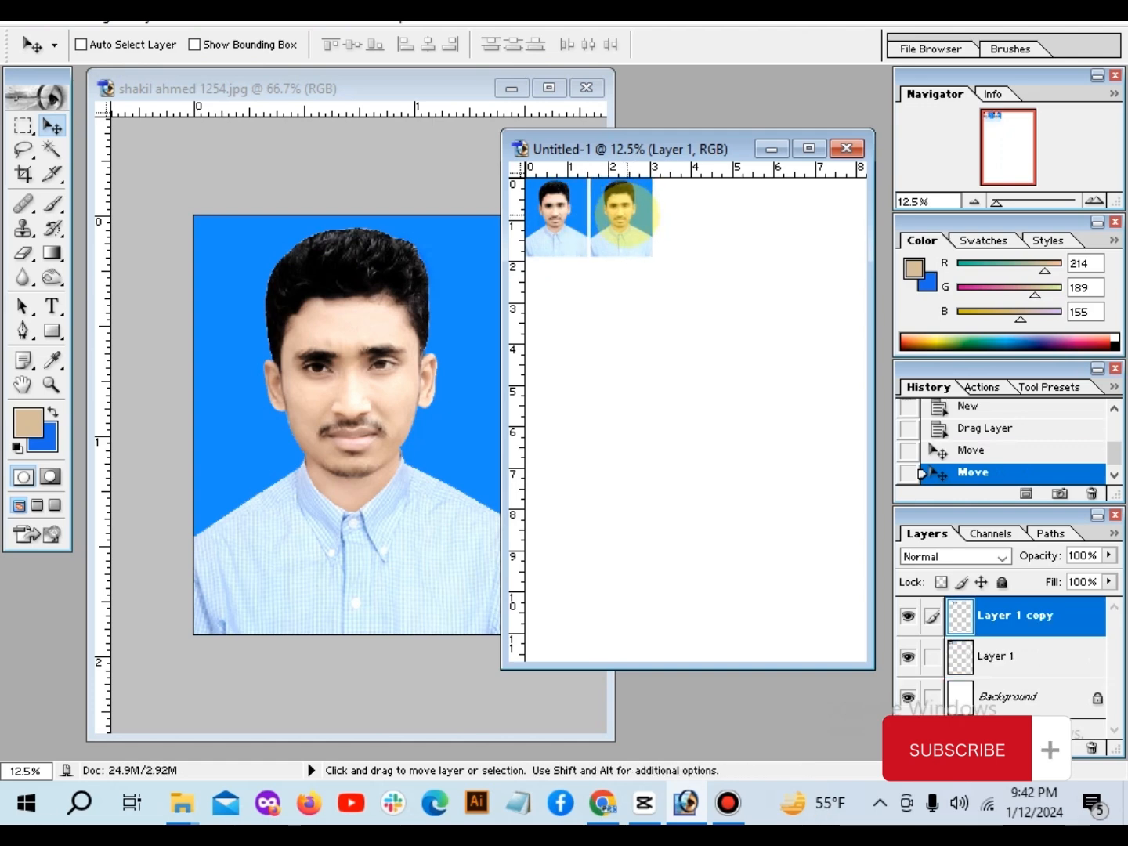
Step: Add three more copies of the photo to complete an evenly spaced row of five along the sheet's upper edge
right_click(624, 213)
left_click(636, 229)
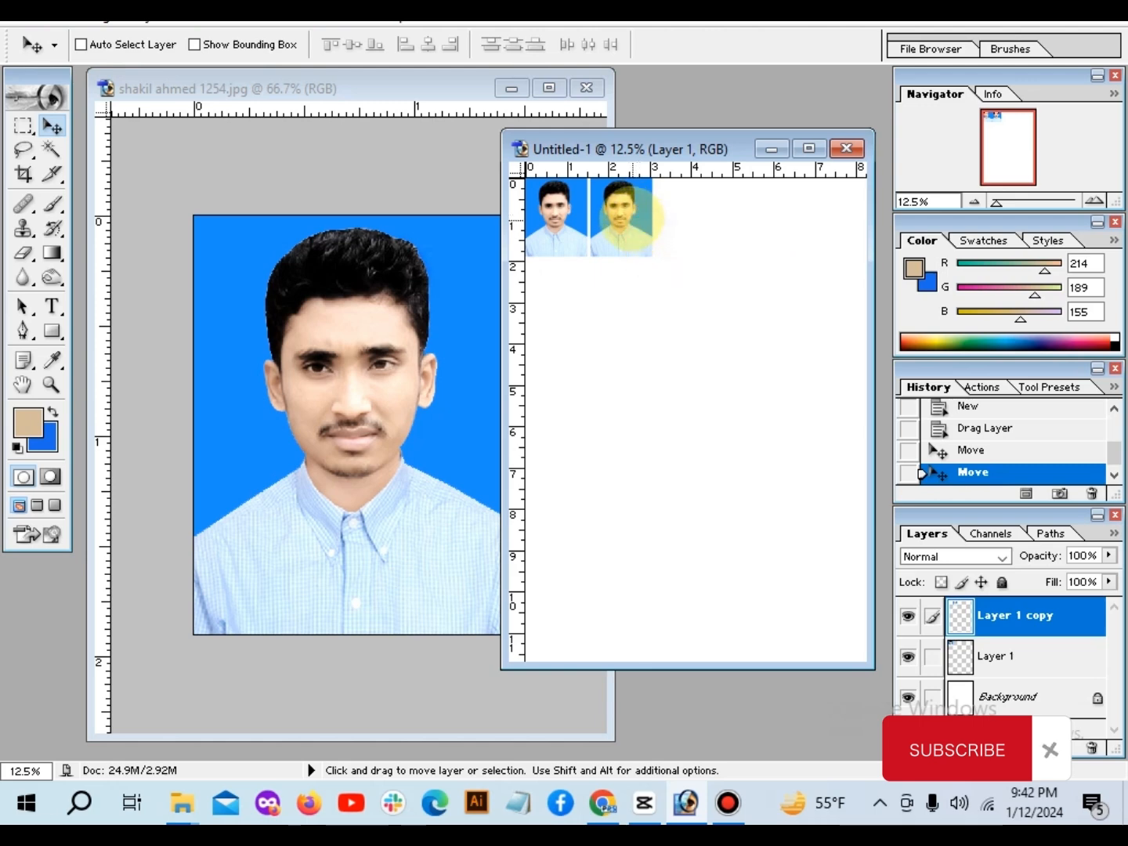
left_click_drag(624, 210, 814, 221)
key("Left")
right_click(682, 224)
left_click(705, 236)
right_click(751, 226)
left_click(764, 240)
key("Left")
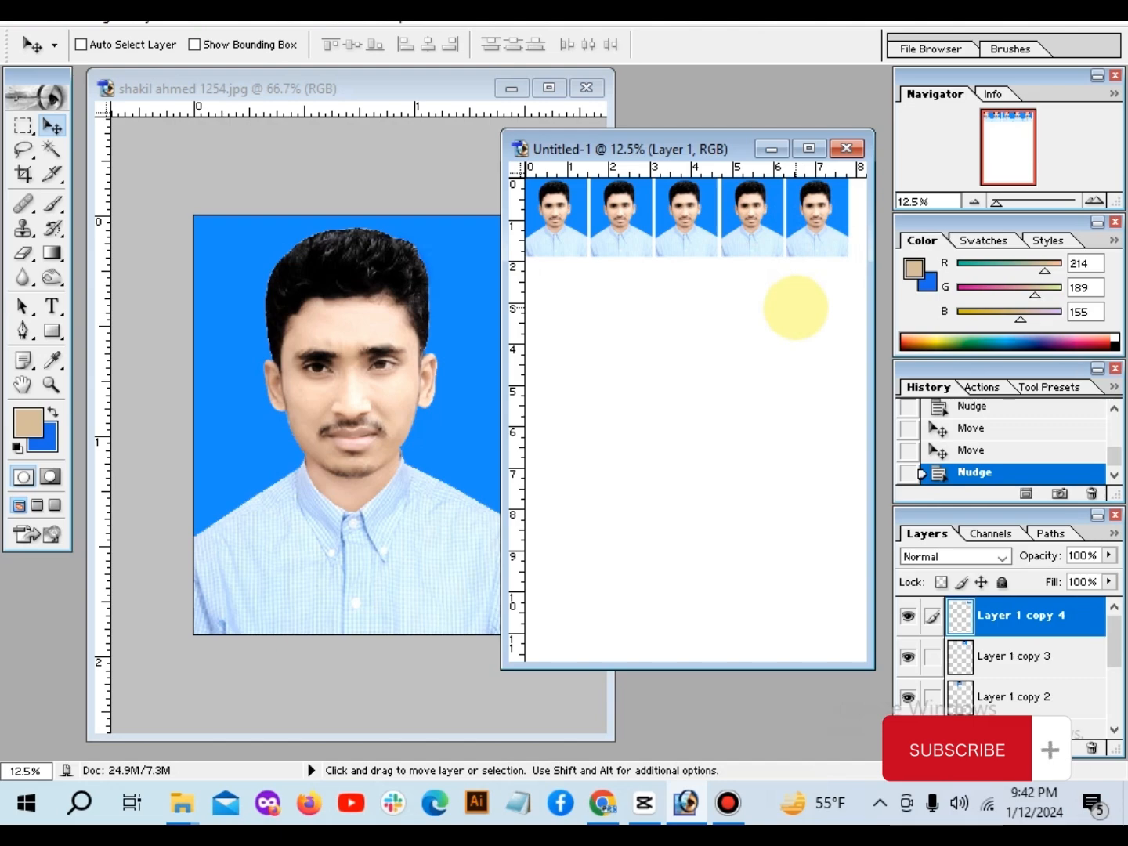
Step: In the print settings, turn off image centering and set both the left and top positions to .05 inches
key("ctrl+alt+p")
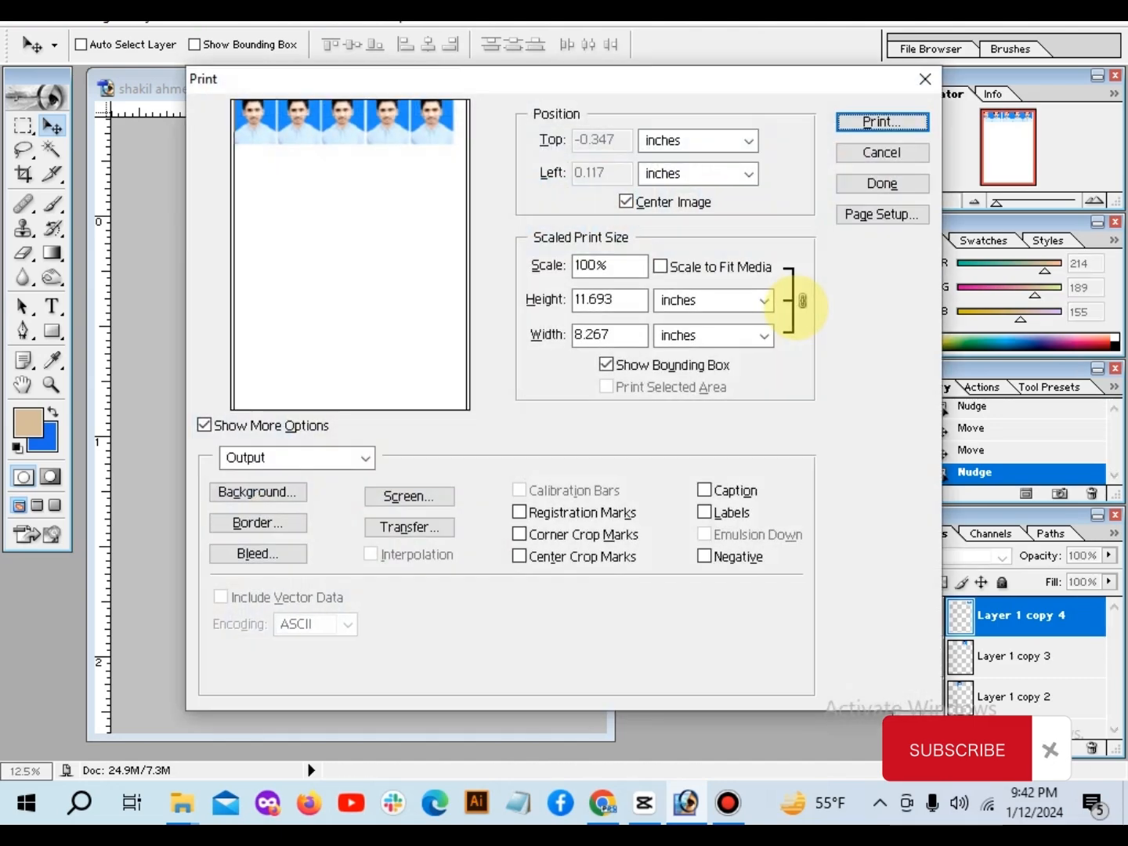
left_click(624, 201)
left_click_drag(607, 172, 575, 172)
key("BackSpace")
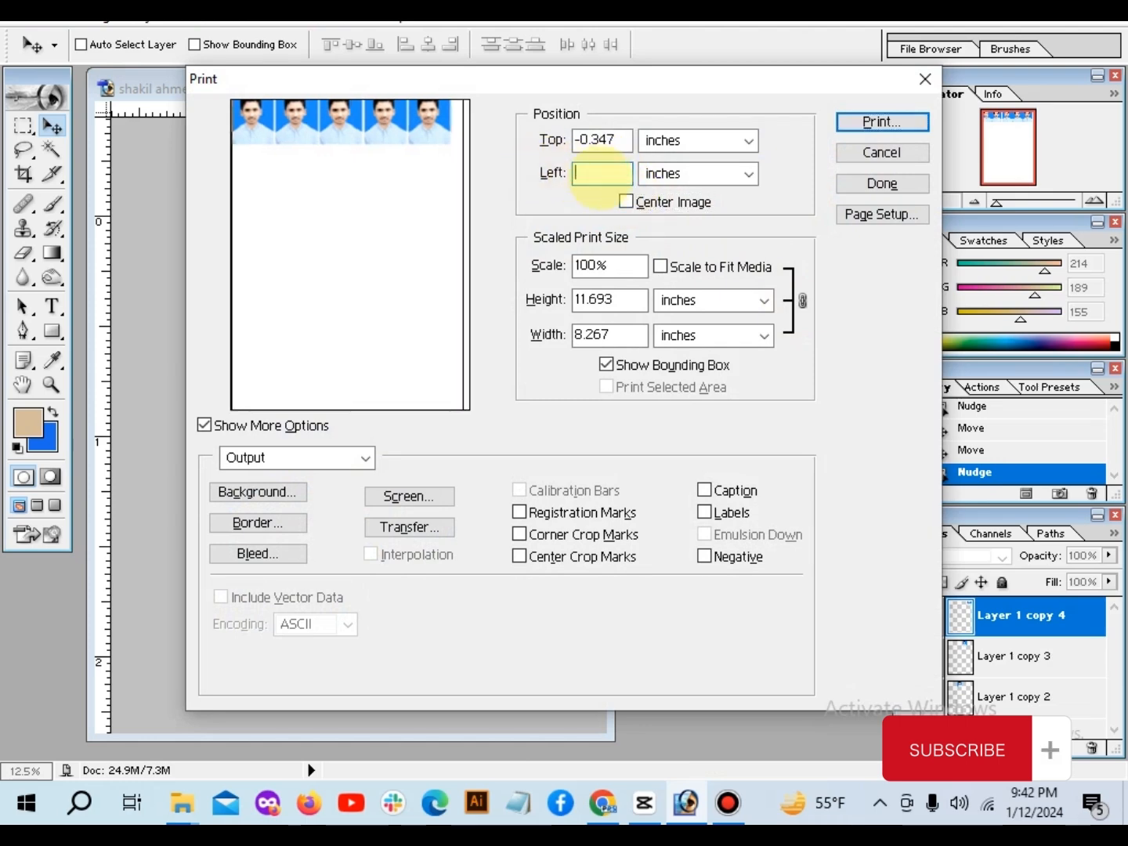
type(".05")
left_click_drag(634, 139, 533, 139)
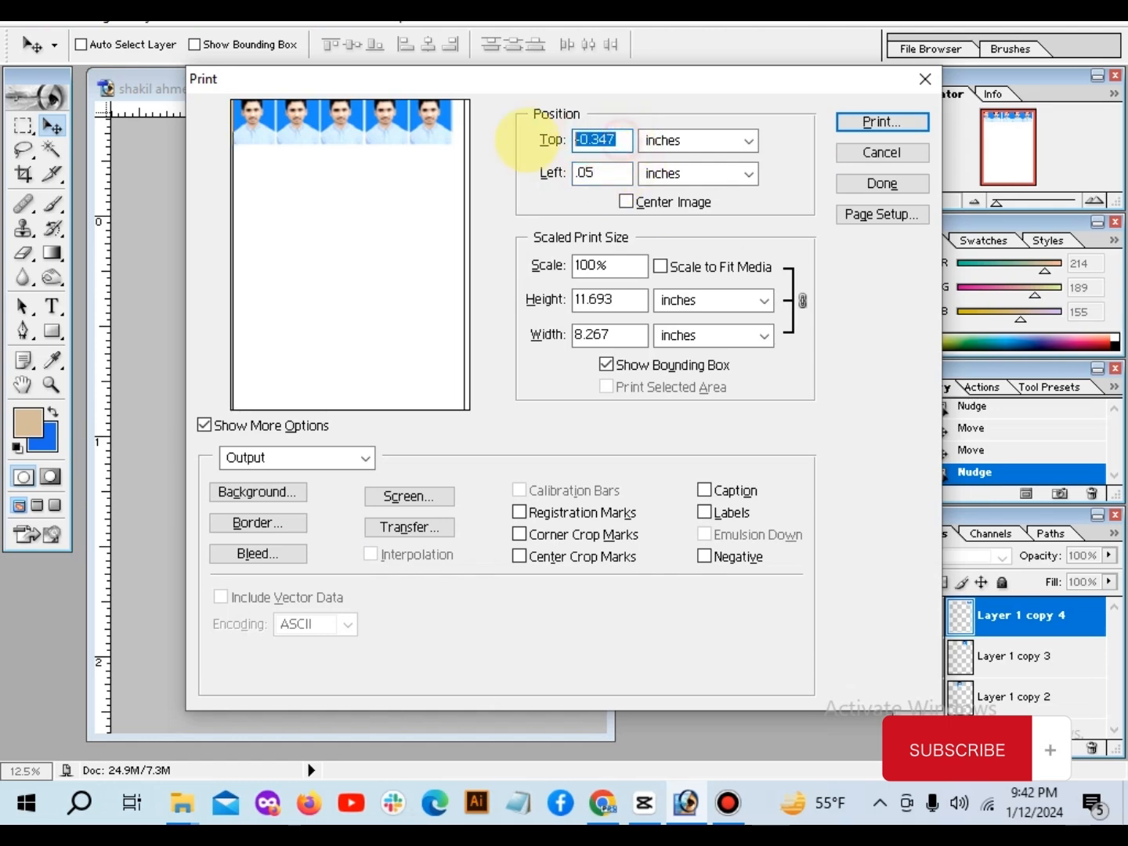
key("BackSpace")
type(".")
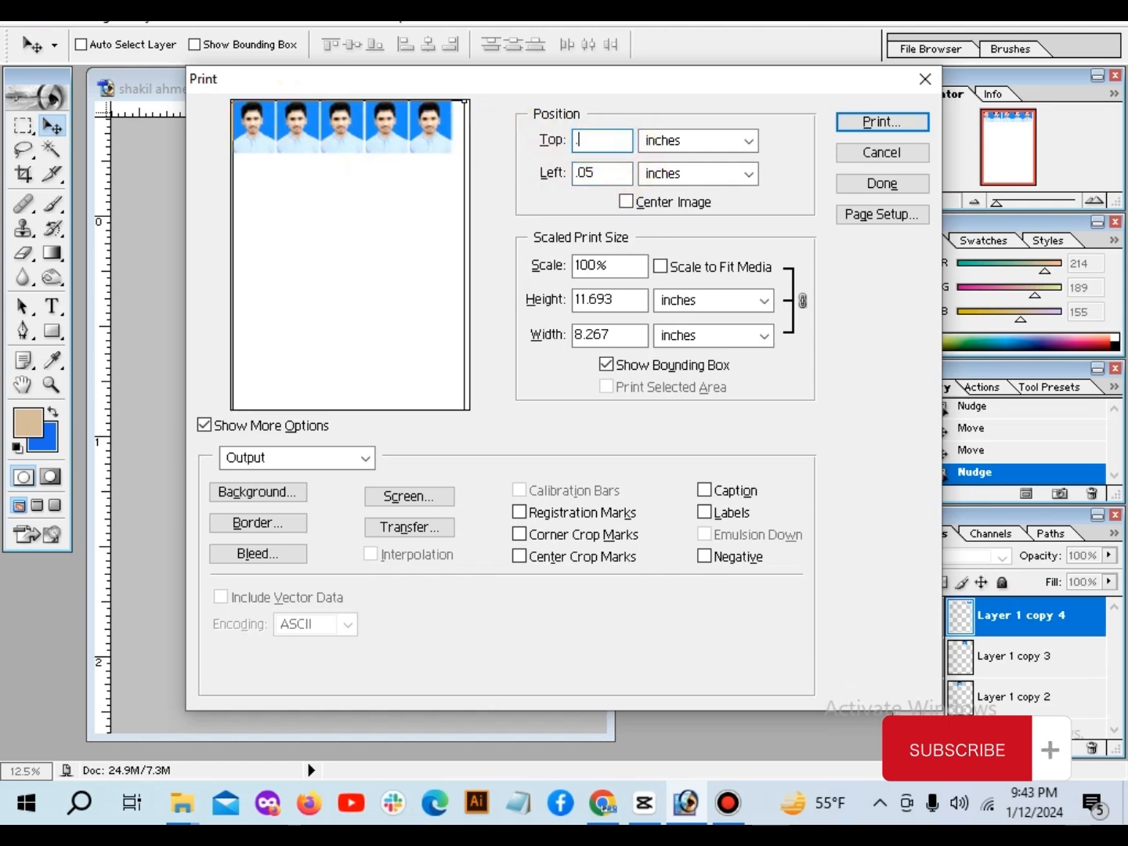
type("05")
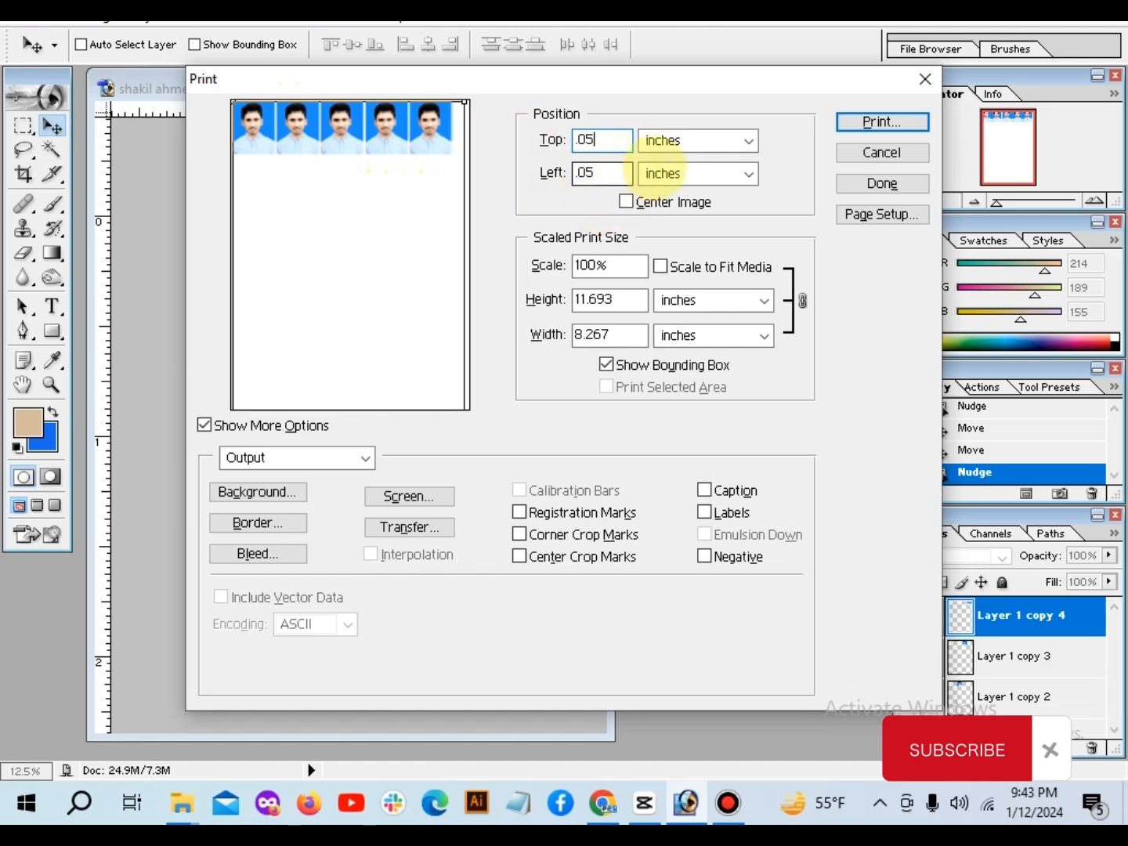
Step: Print one copy of the photo sheet through Microsoft Print to PDF in Portrait orientation, proceeding despite the clipping
left_click(882, 121)
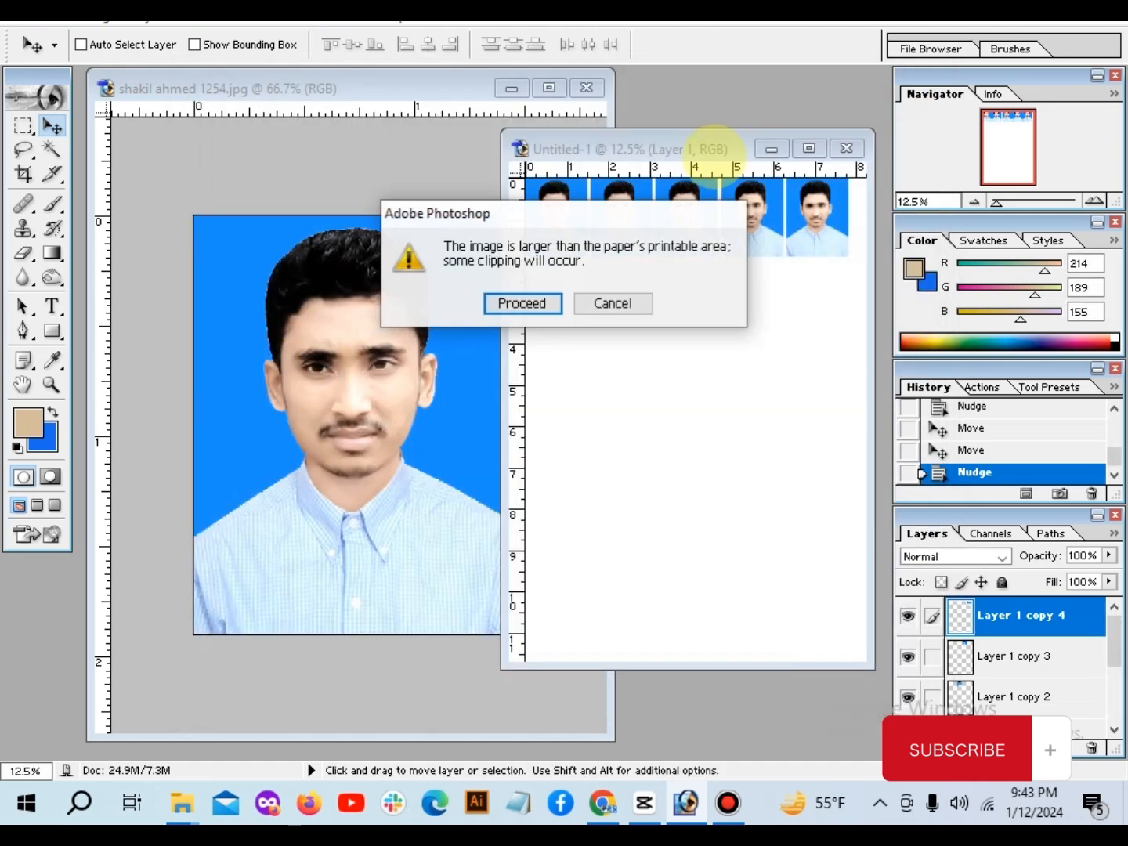
left_click(519, 302)
left_click(466, 130)
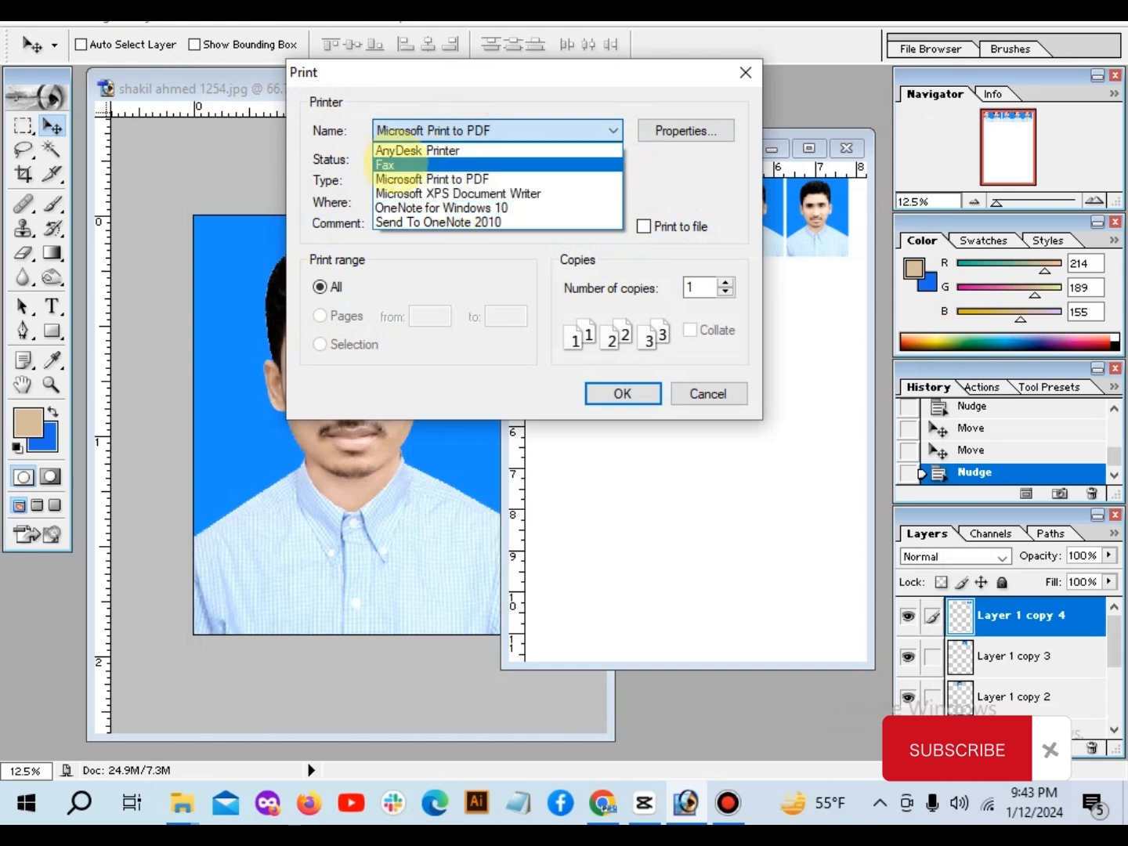
left_click(452, 179)
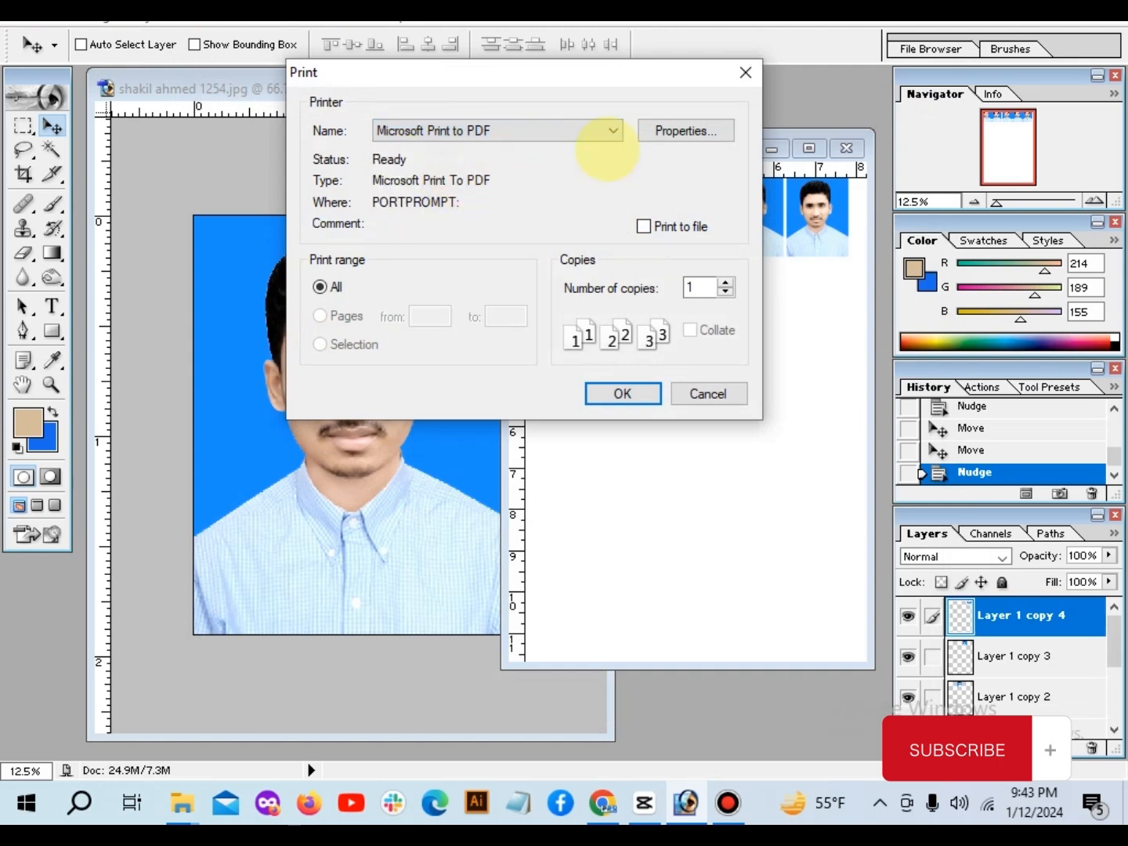
left_click(685, 130)
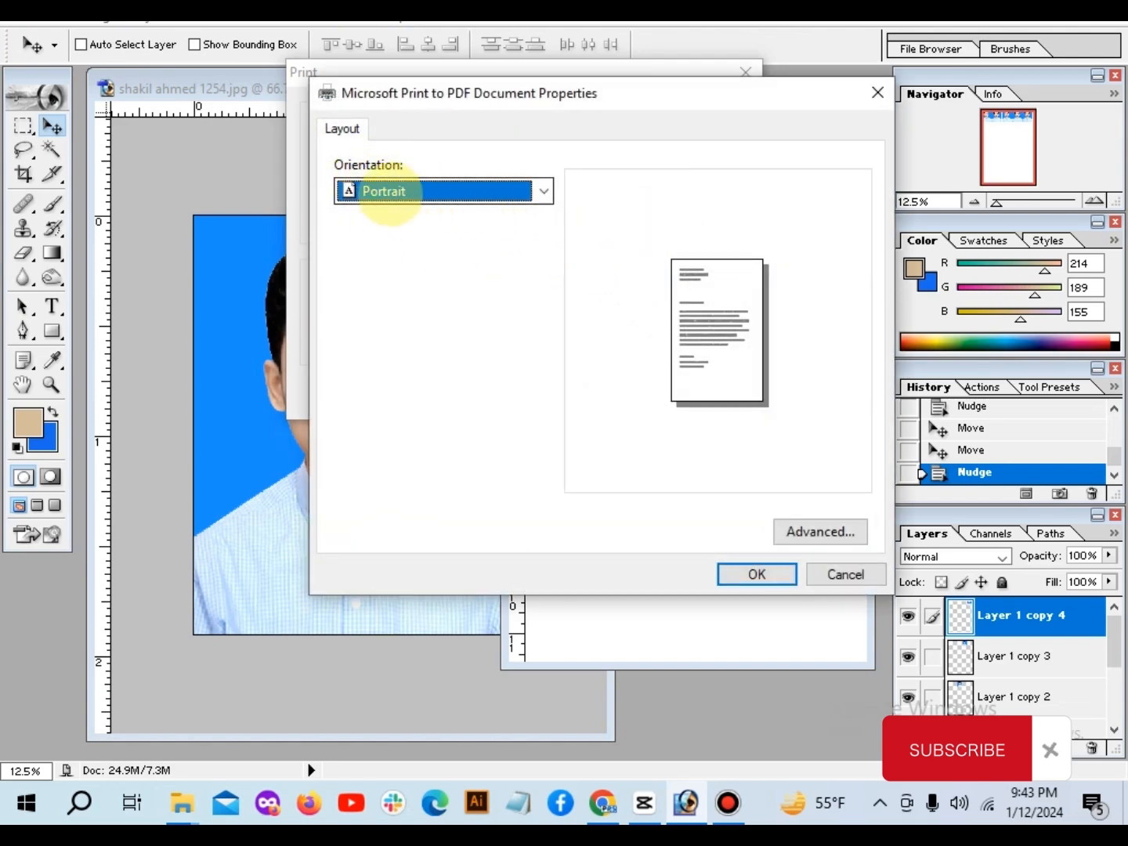
left_click(740, 572)
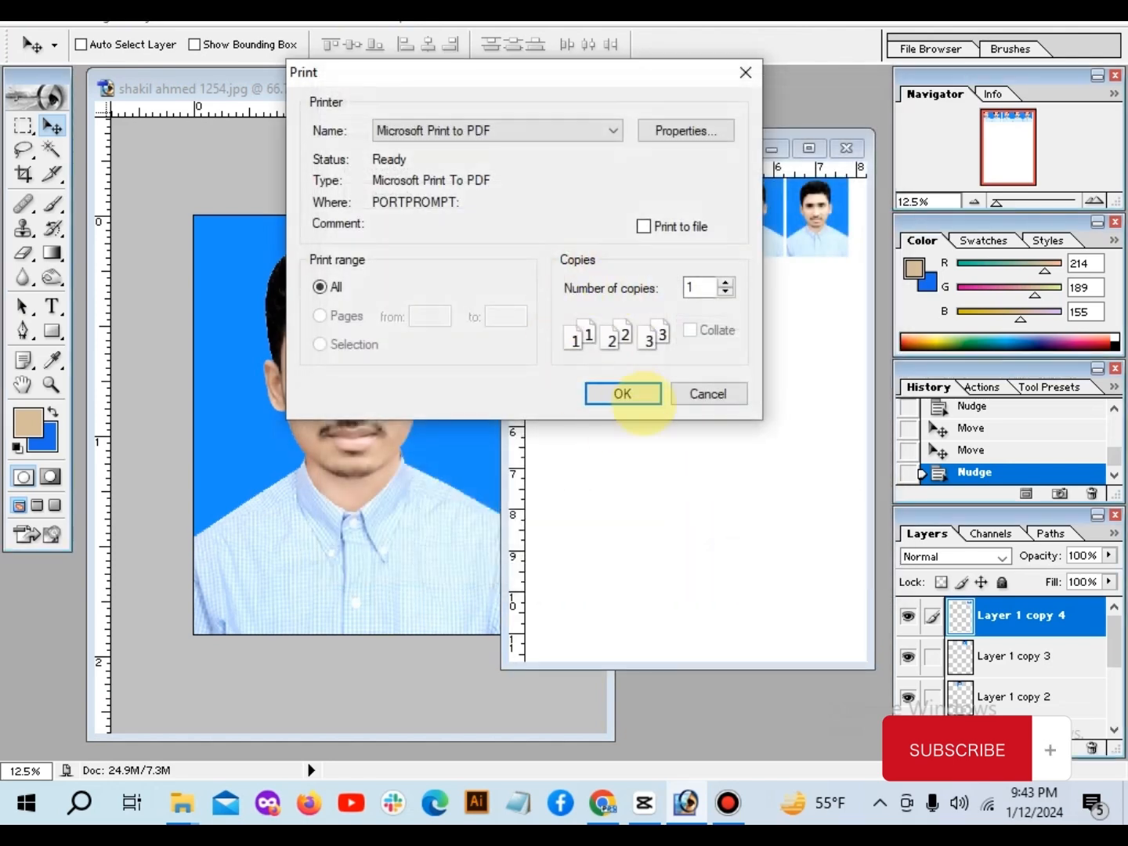
left_click(623, 393)
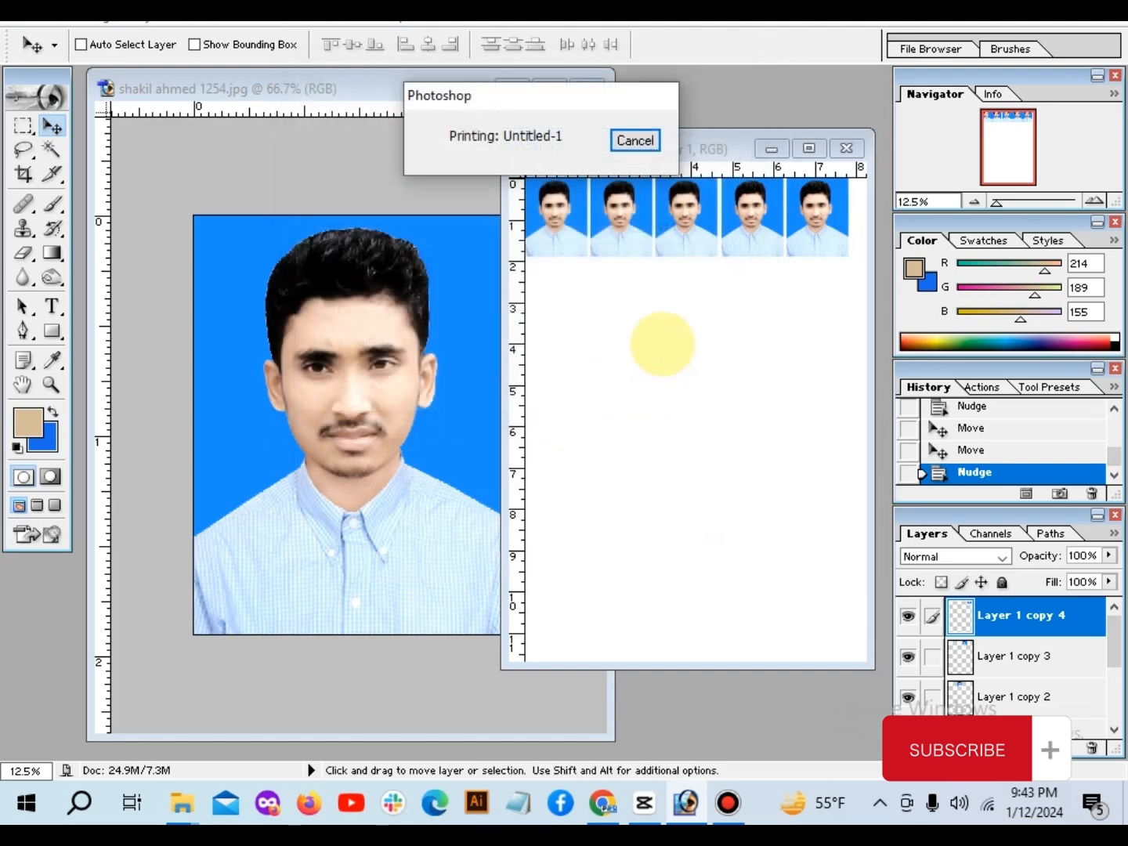
left_click(1008, 600)
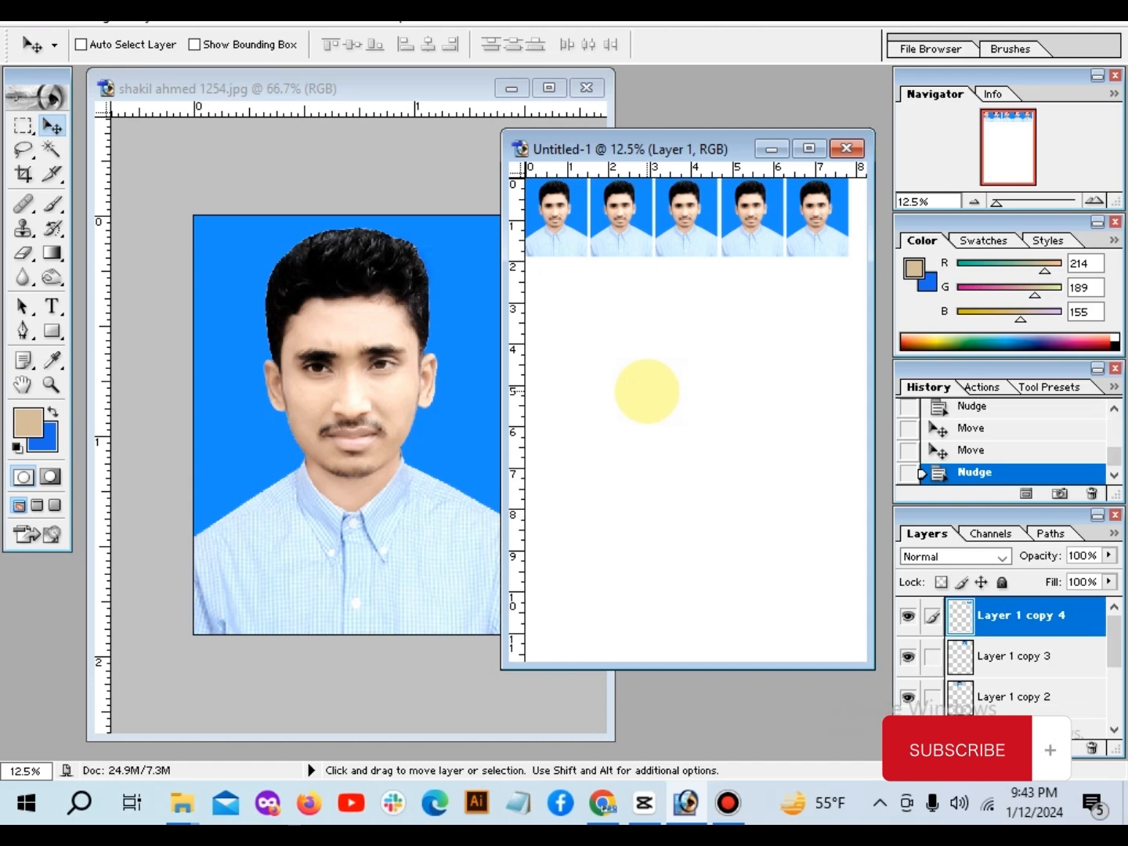
Step: Switch to Chrome and look through the Prs Job & Education News YouTube channel's home page and its videos
left_click(602, 803)
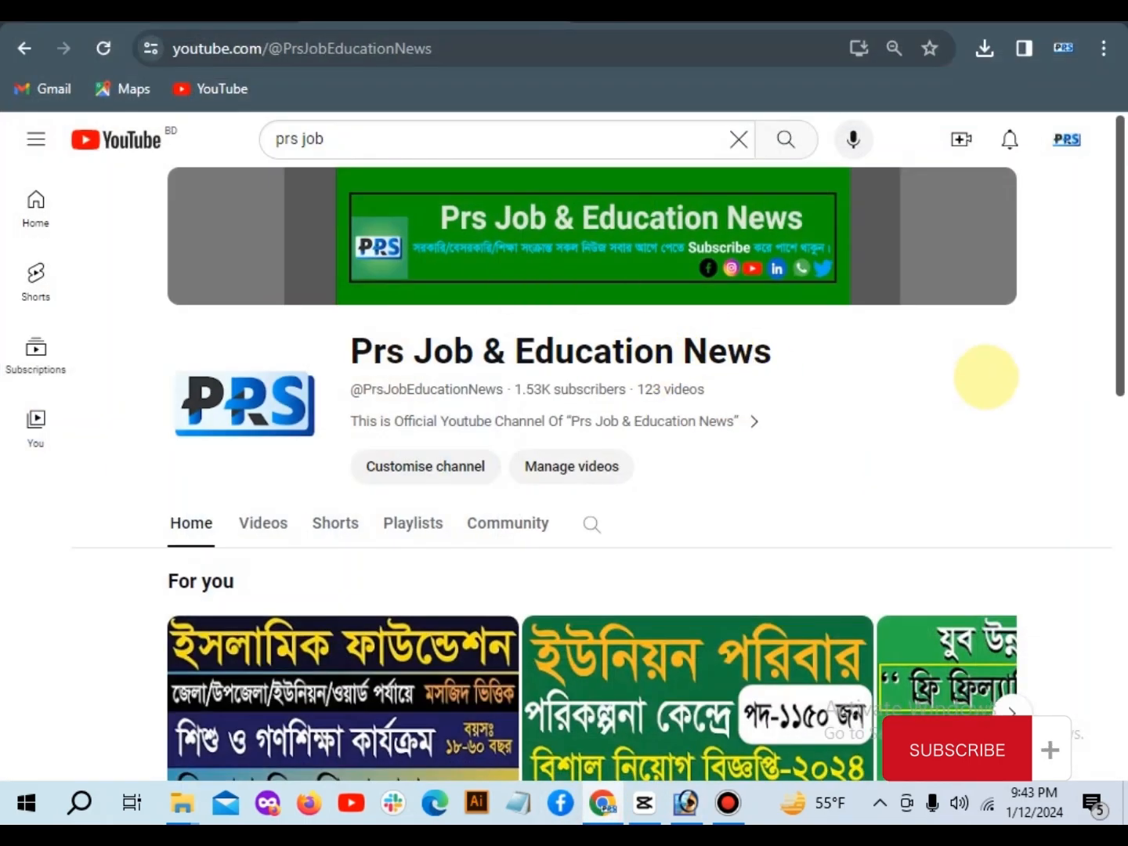
left_click_drag(800, 347, 351, 329)
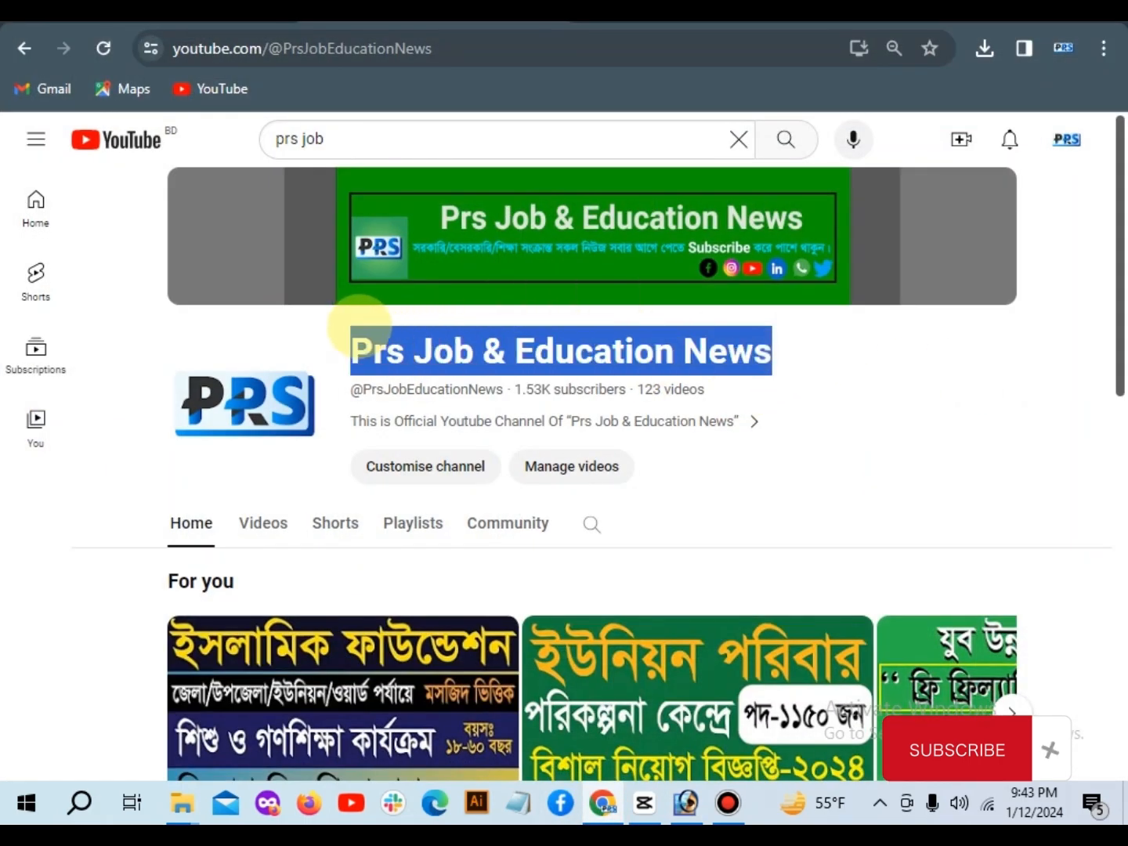
left_click(800, 358)
scroll(825, 353, "down", 1)
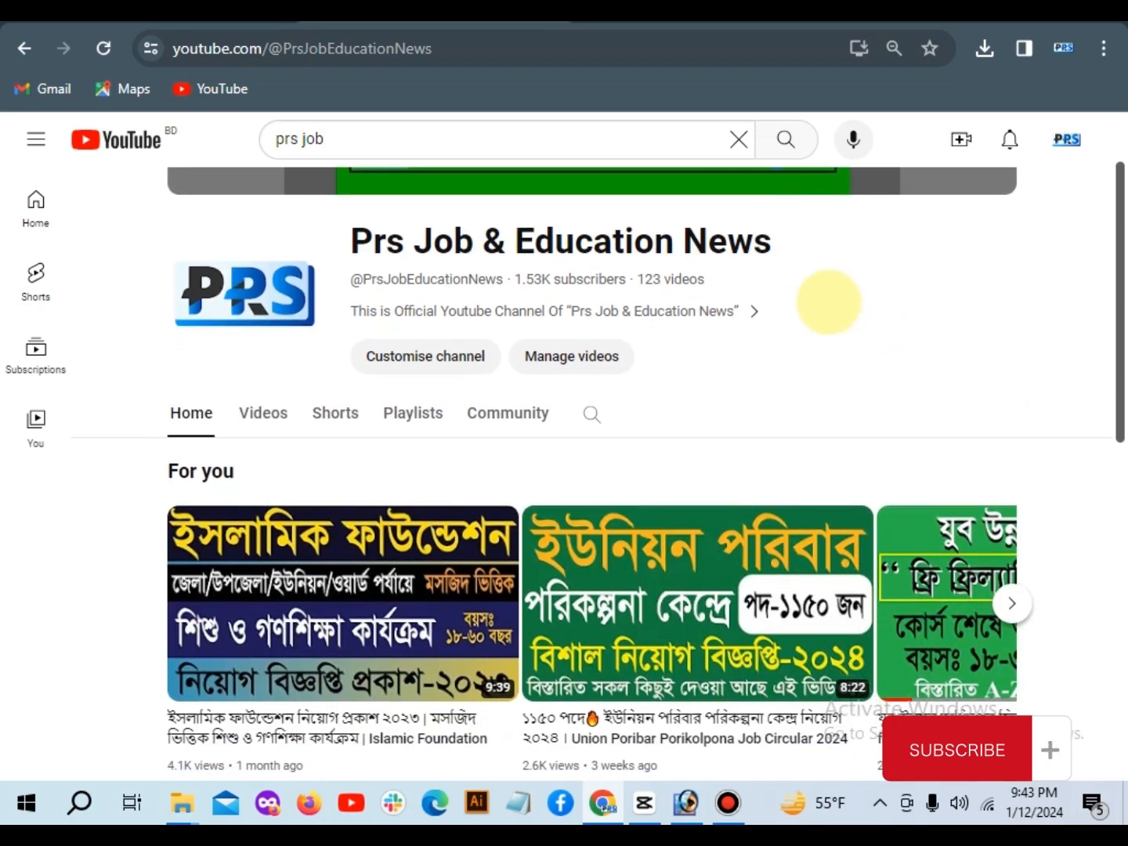
scroll(811, 315, "up", 1)
left_click_drag(774, 348, 344, 348)
left_click(261, 525)
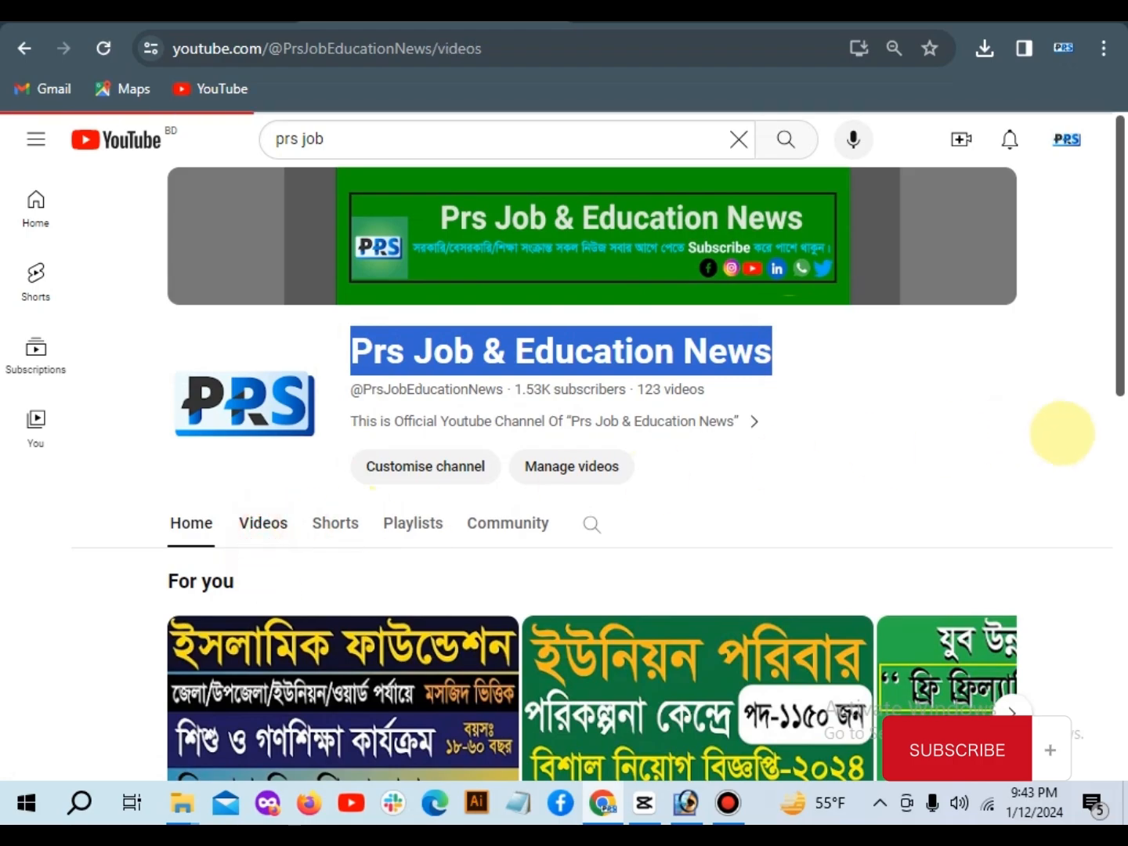
scroll(1064, 436, "down", 3)
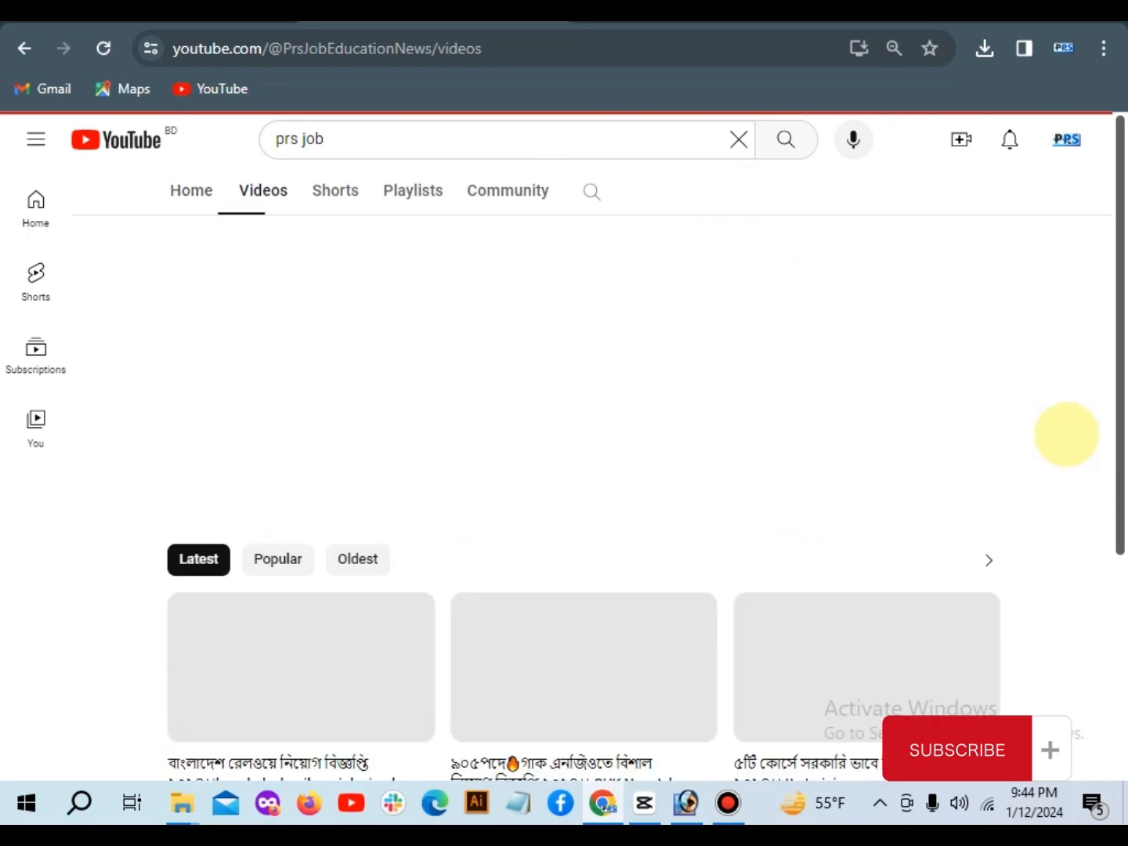